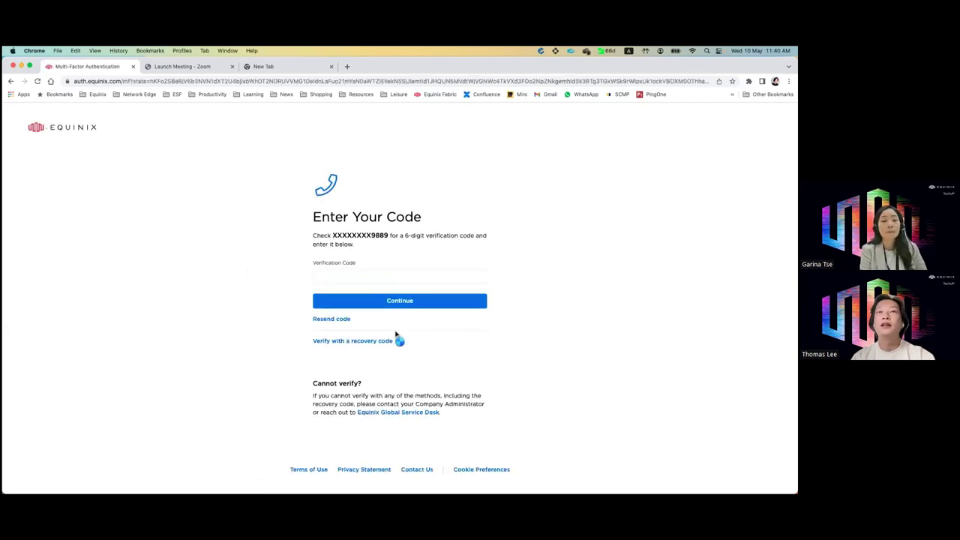
Enter the 6-digit verification code and continue to the Fabric dashboard
{"action": "left_click", "coordinate": [358, 275]}
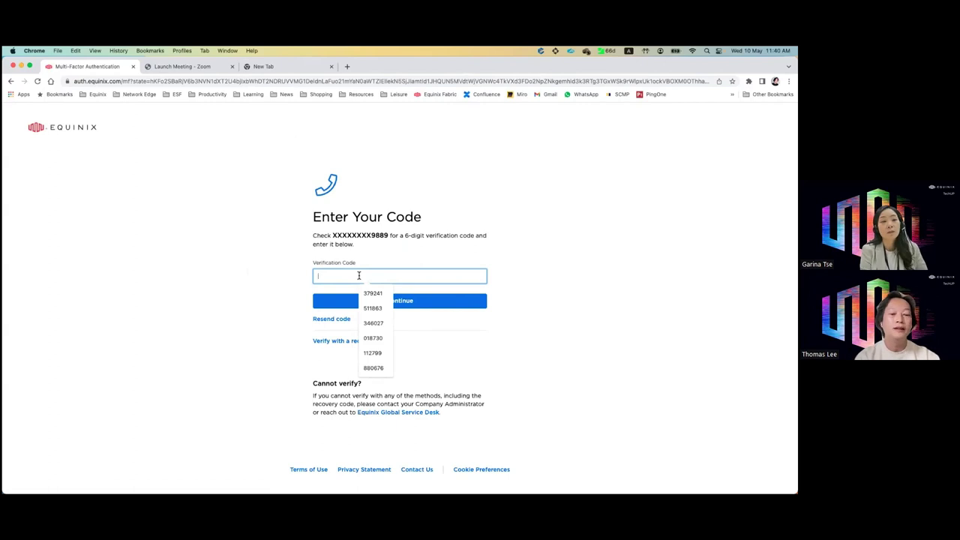
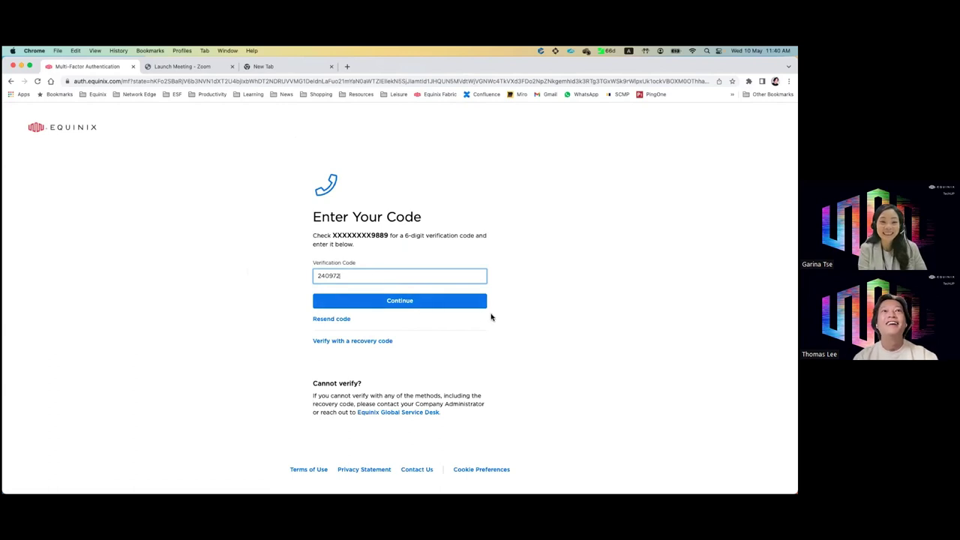
{"action": "left_click", "coordinate": [450, 304]}
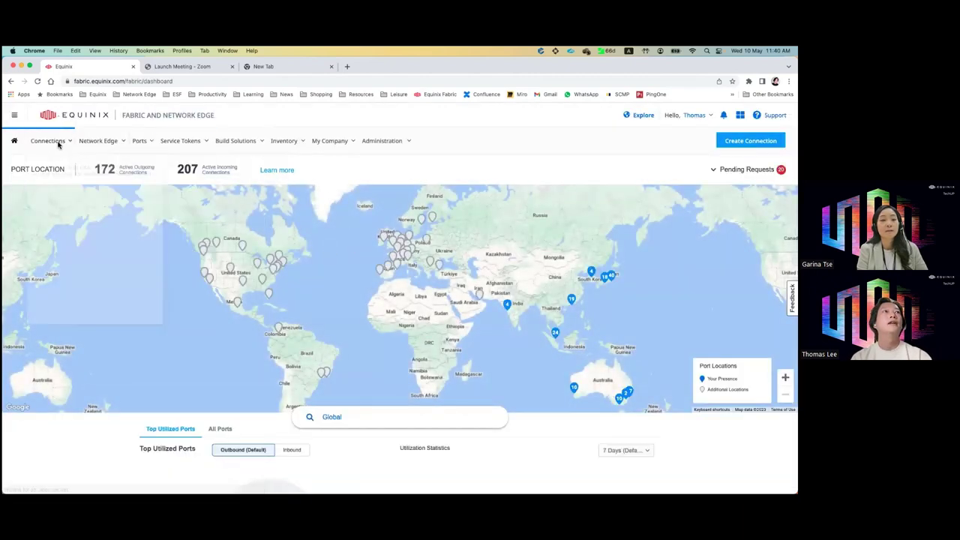
Open Solution Builder from the Build Solutions menu
{"action": "mouse_move", "coordinate": [221, 150]}
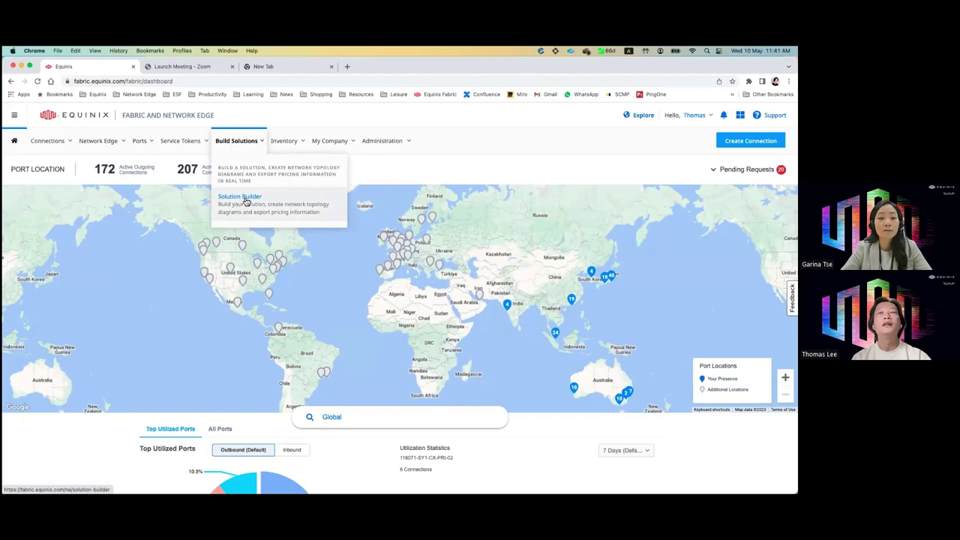
{"action": "left_click", "coordinate": [246, 202]}
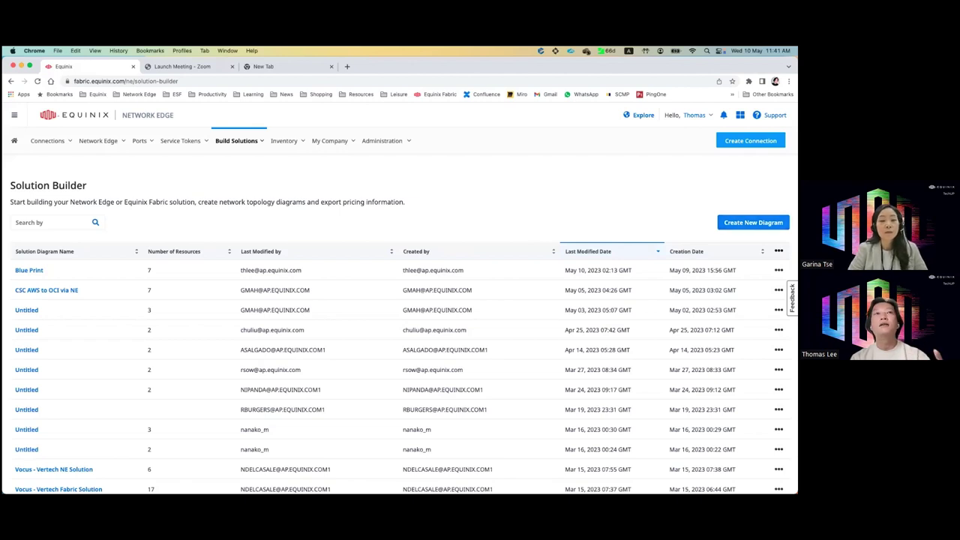
Create a new blank solution diagram
{"action": "left_click", "coordinate": [753, 222]}
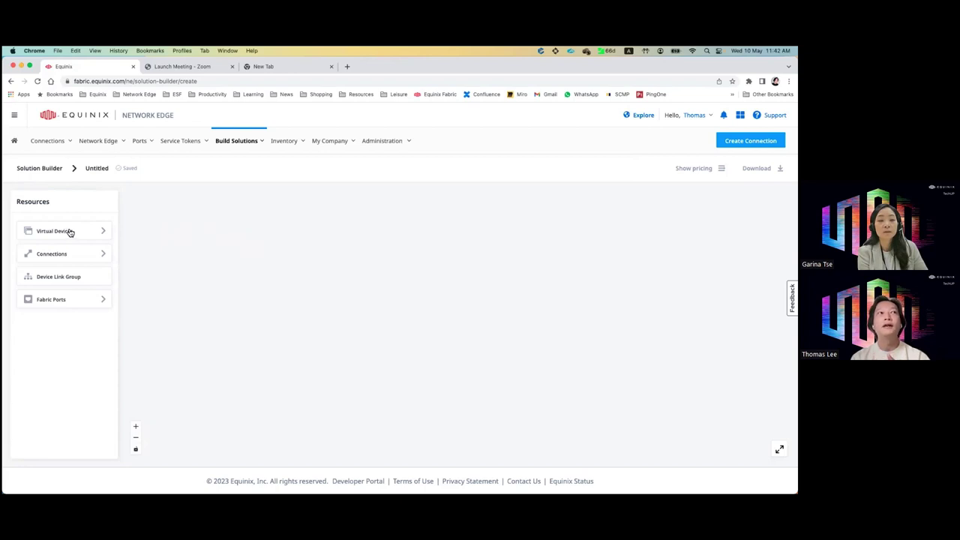
Place a Virtual Devices Single Device on the canvas and open its settings
{"action": "left_click_drag", "start_coordinate": [67, 234], "coordinate": [175, 231]}
{"action": "left_click", "coordinate": [90, 233]}
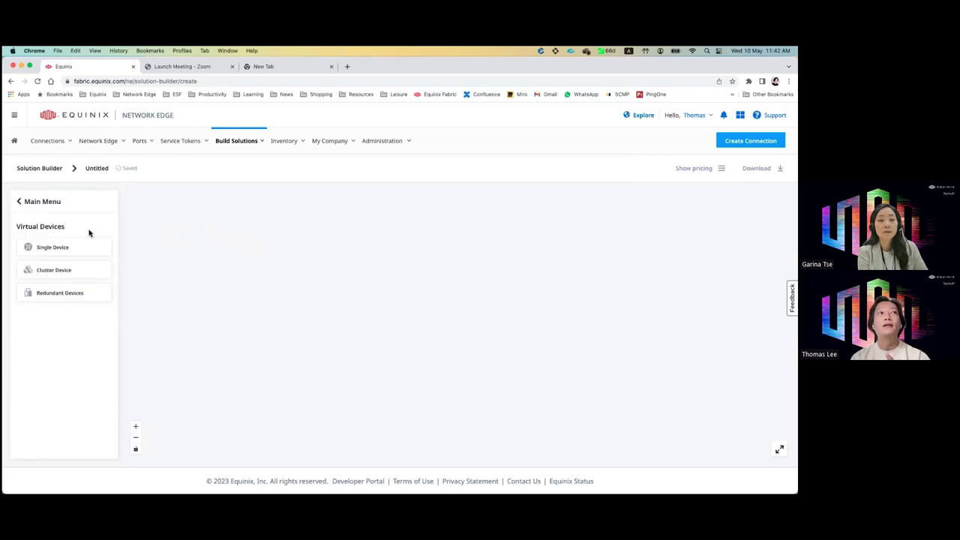
{"action": "left_click_drag", "start_coordinate": [65, 248], "coordinate": [381, 278]}
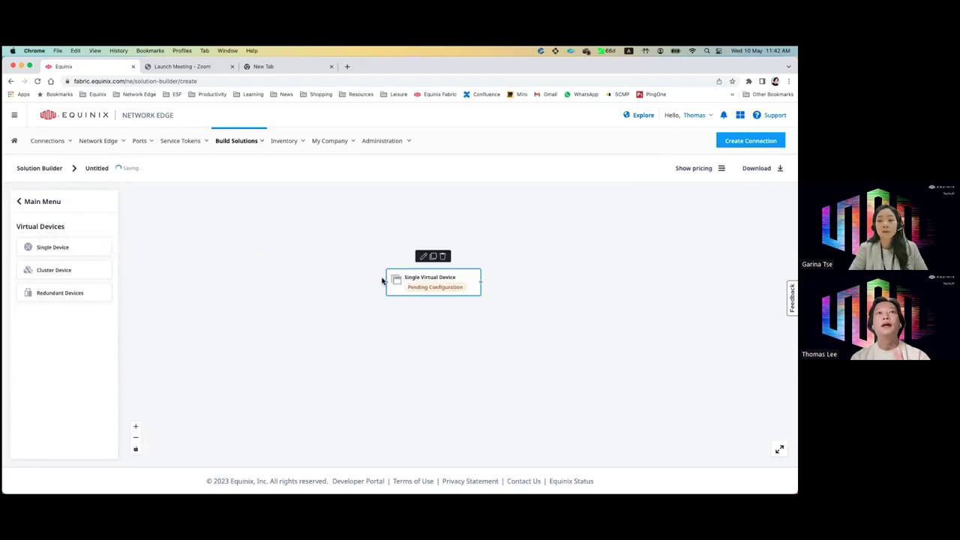
{"action": "left_click", "coordinate": [442, 286]}
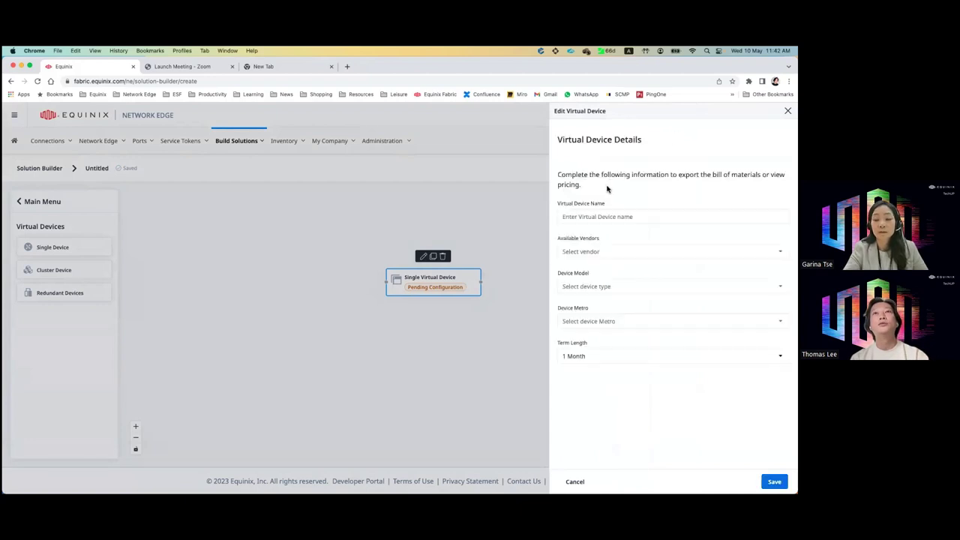
Name the device 'Virtual Router' as a Cisco 8000V (Autonomous Mode) router
{"action": "left_click", "coordinate": [615, 217]}
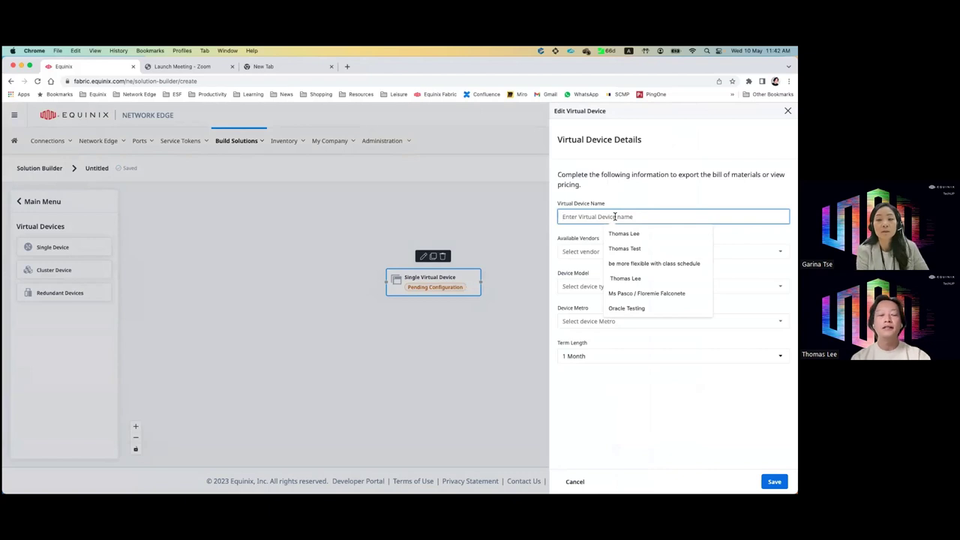
{"action": "type", "text": "Rou"}
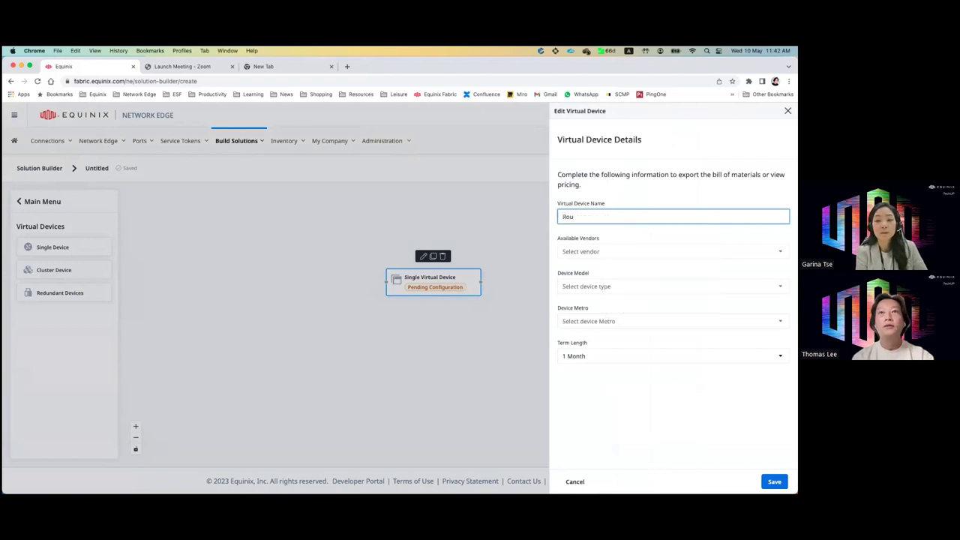
{"action": "key", "text": "BackSpace"}
{"action": "key", "text": "BackSpace"}
{"action": "type", "text": "Virtual"}
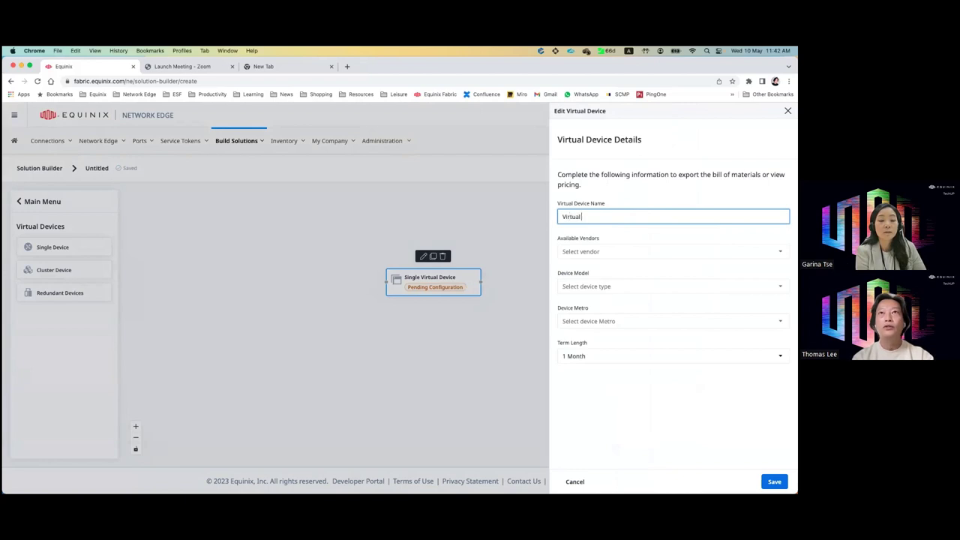
{"action": "type", "text": " Router"}
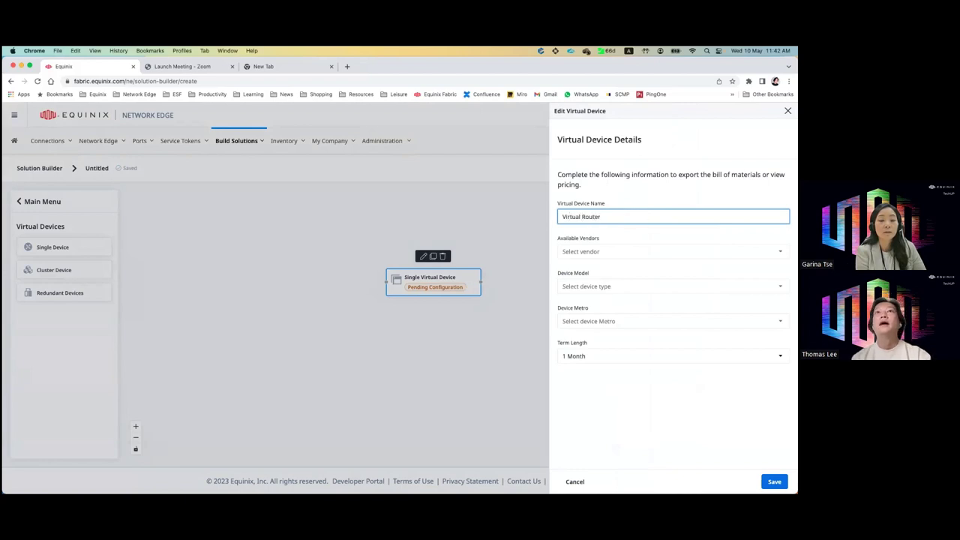
{"action": "left_click", "coordinate": [673, 251]}
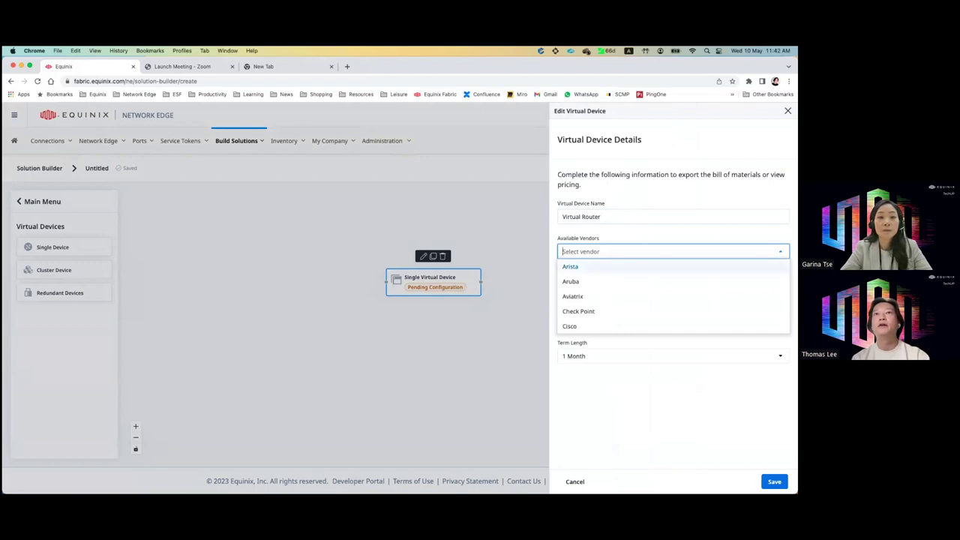
{"action": "key", "text": "Down"}
{"action": "key", "text": "Down"}
{"action": "key", "text": "Down"}
{"action": "key", "text": "Down"}
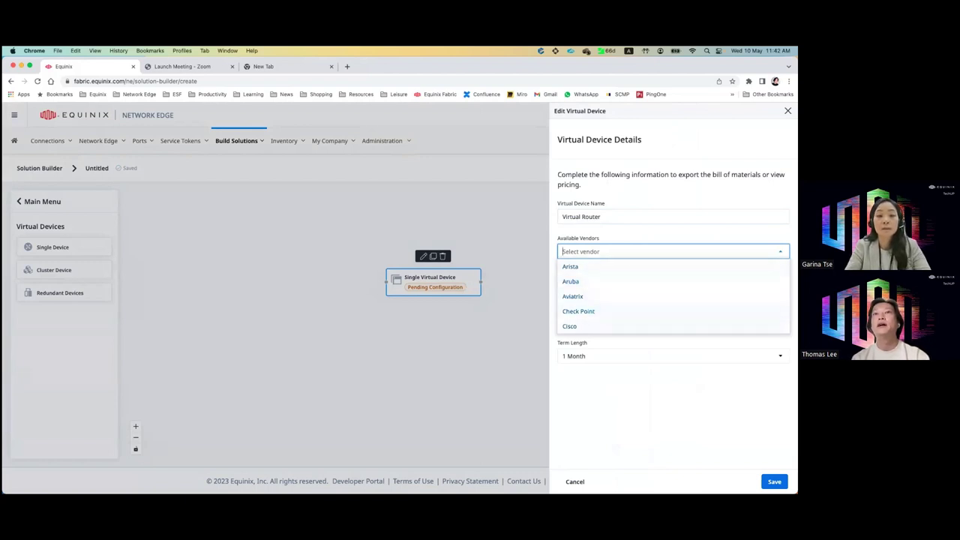
{"action": "key", "text": "Return"}
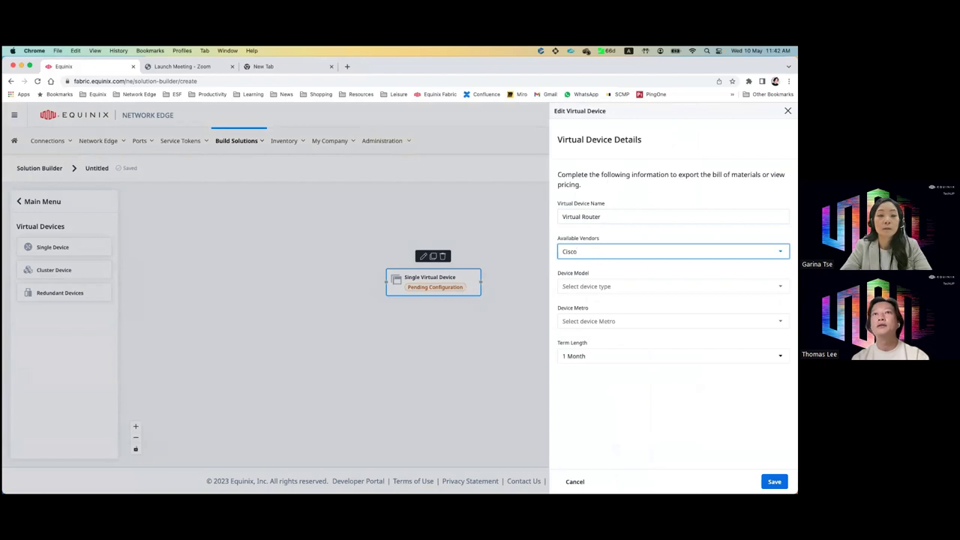
{"action": "key", "text": "Tab"}
{"action": "key", "text": "Down"}
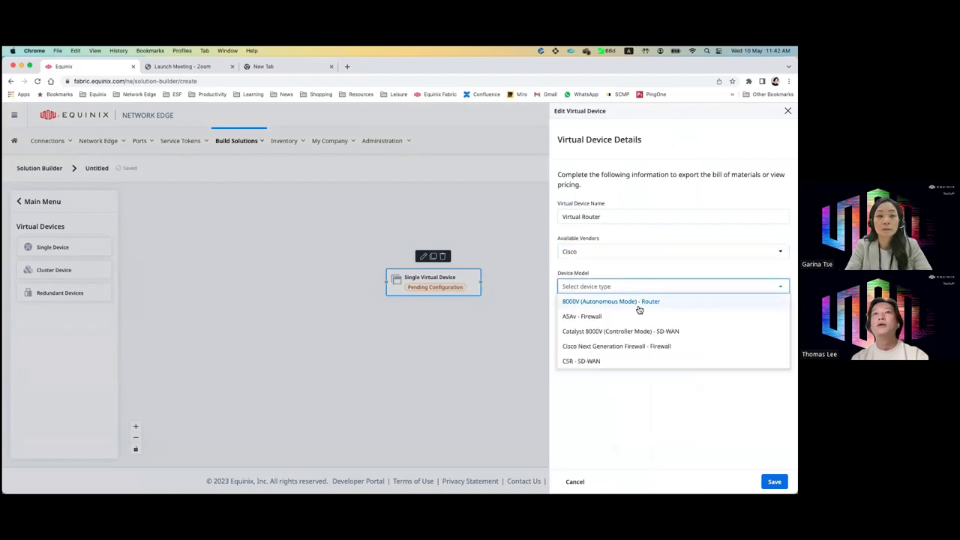
{"action": "key", "text": "Return"}
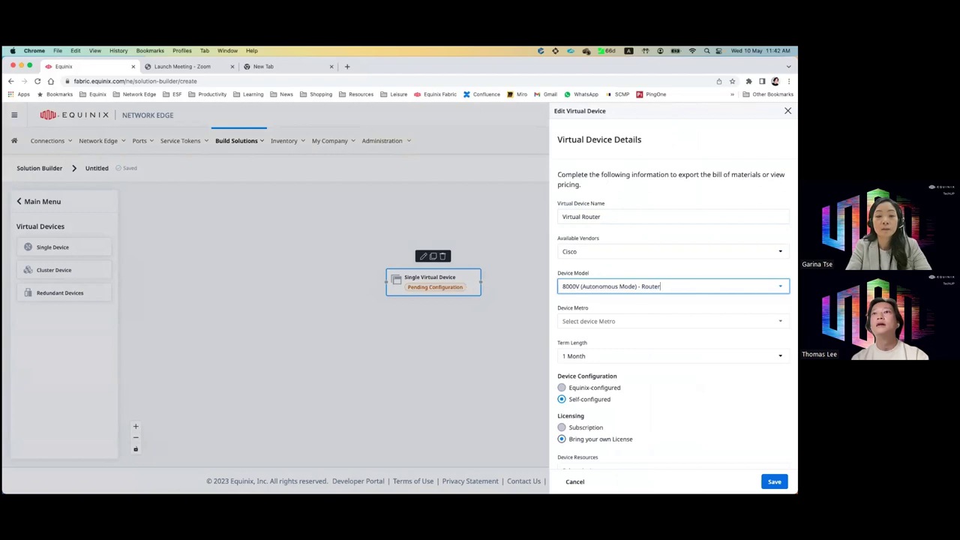
Set the router's metro to Hong Kong with 2 cores / 8 GB, and save
{"action": "key", "text": "Tab"}
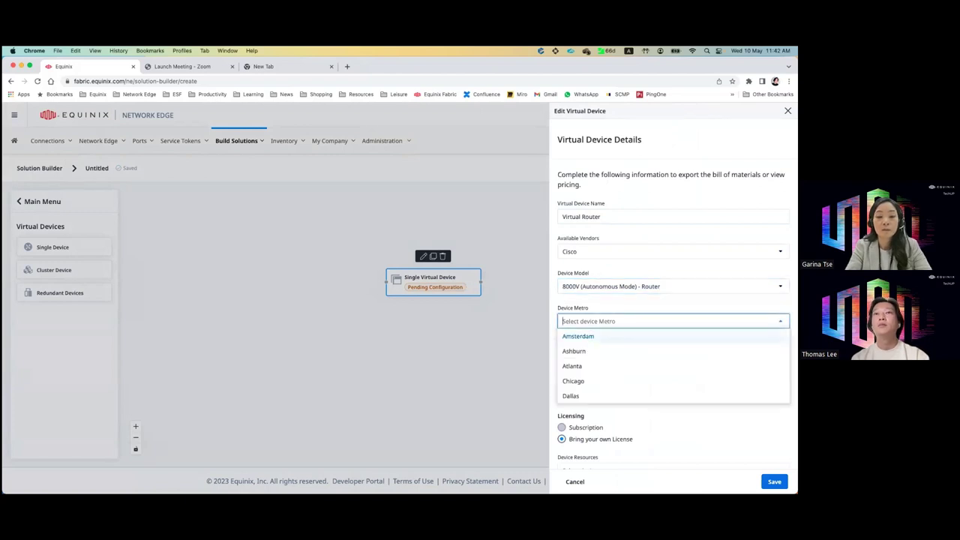
{"action": "type", "text": "hon"}
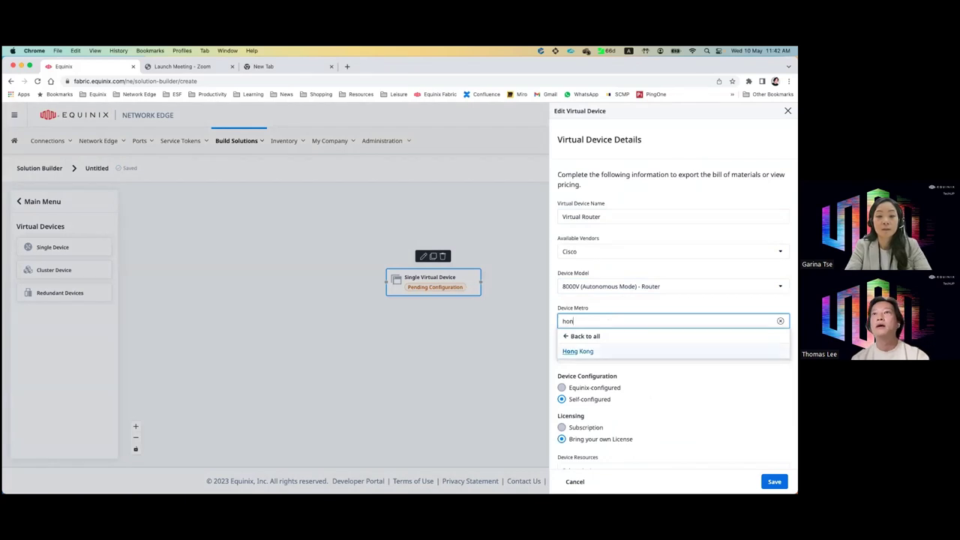
{"action": "key", "text": "Return"}
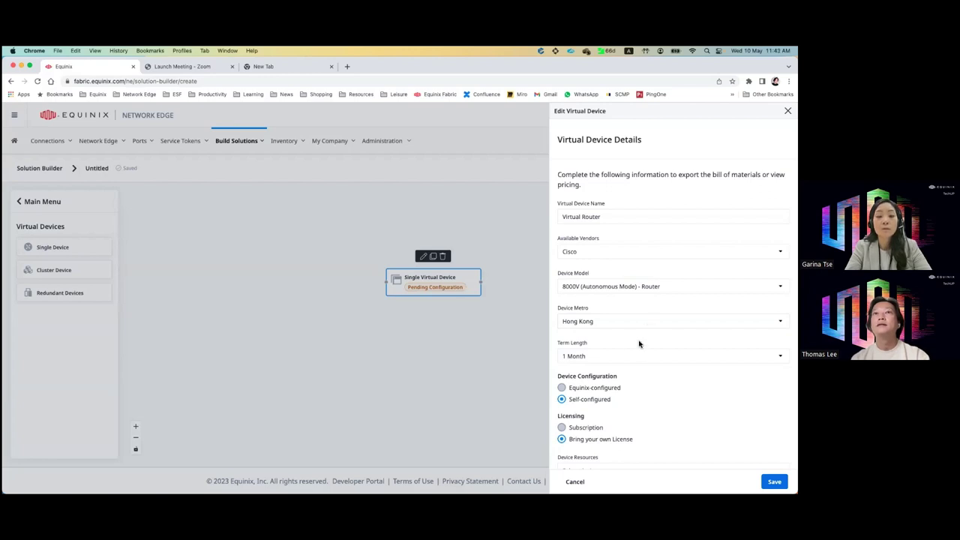
{"action": "left_click", "coordinate": [640, 471]}
{"action": "left_click", "coordinate": [603, 401]}
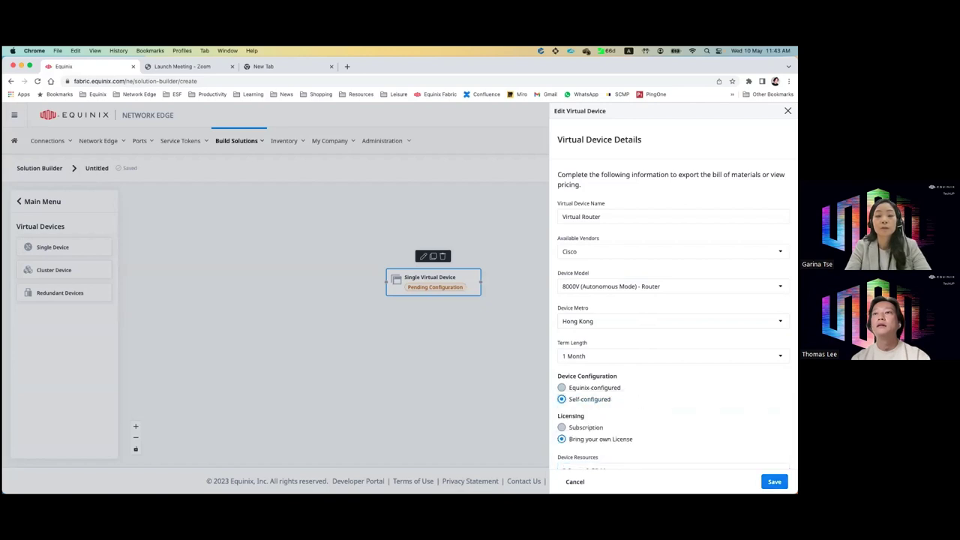
{"action": "left_click", "coordinate": [775, 482]}
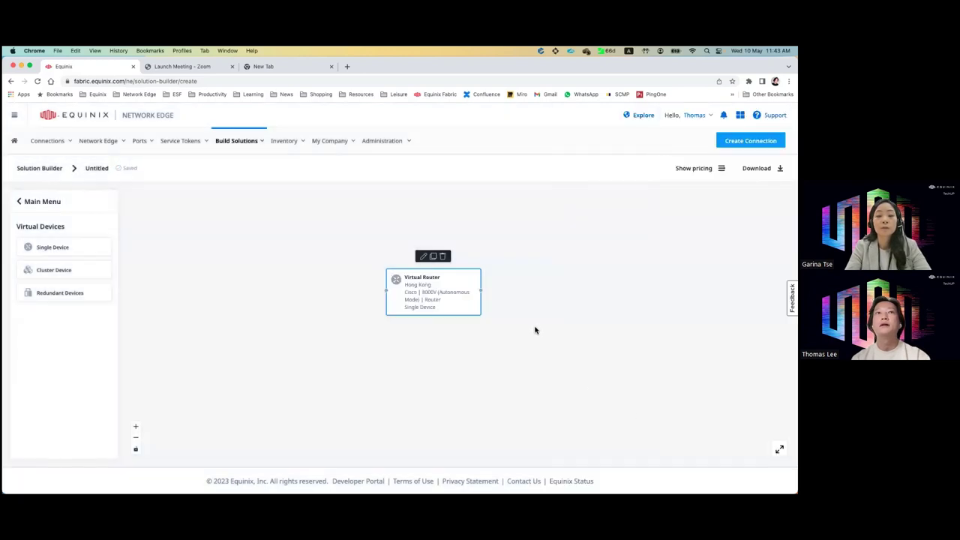
Place Amazon Web Services and Google Cloud Platform provider nodes right of the router
{"action": "left_click_drag", "start_coordinate": [465, 281], "coordinate": [418, 272]}
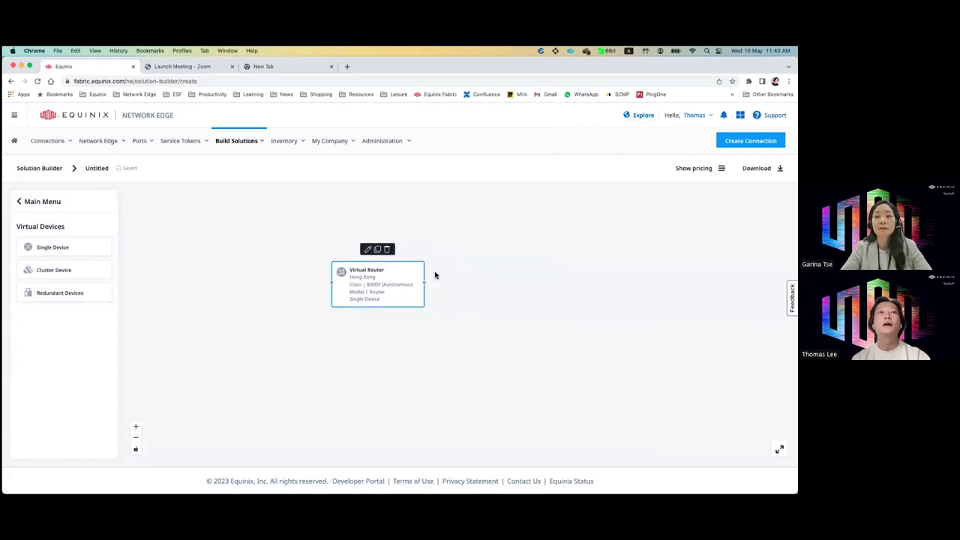
{"action": "left_click", "coordinate": [21, 204]}
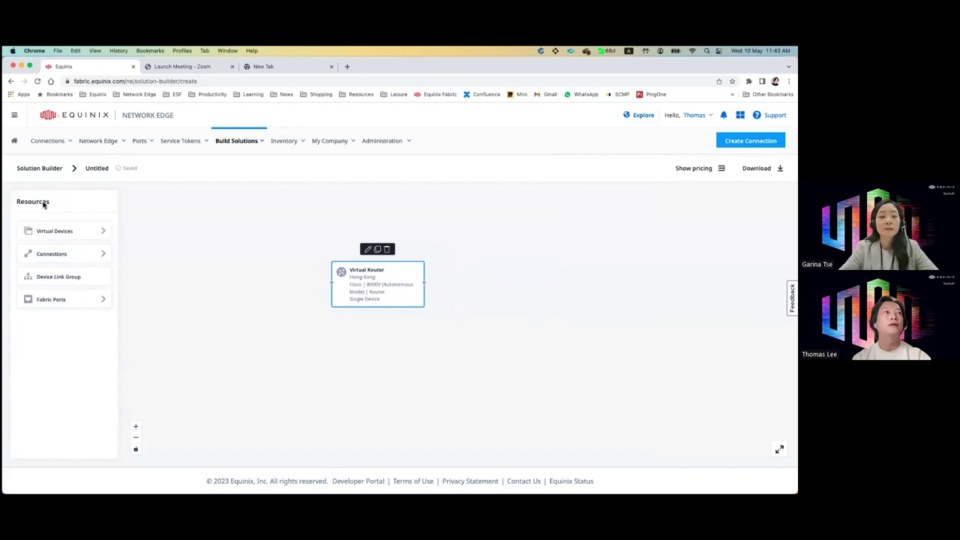
{"action": "left_click", "coordinate": [90, 256]}
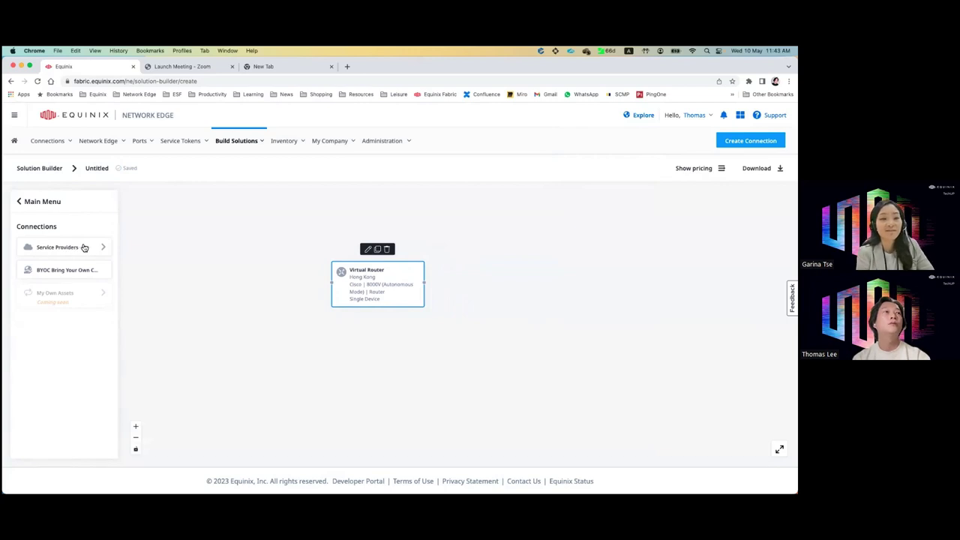
{"action": "left_click", "coordinate": [84, 247]}
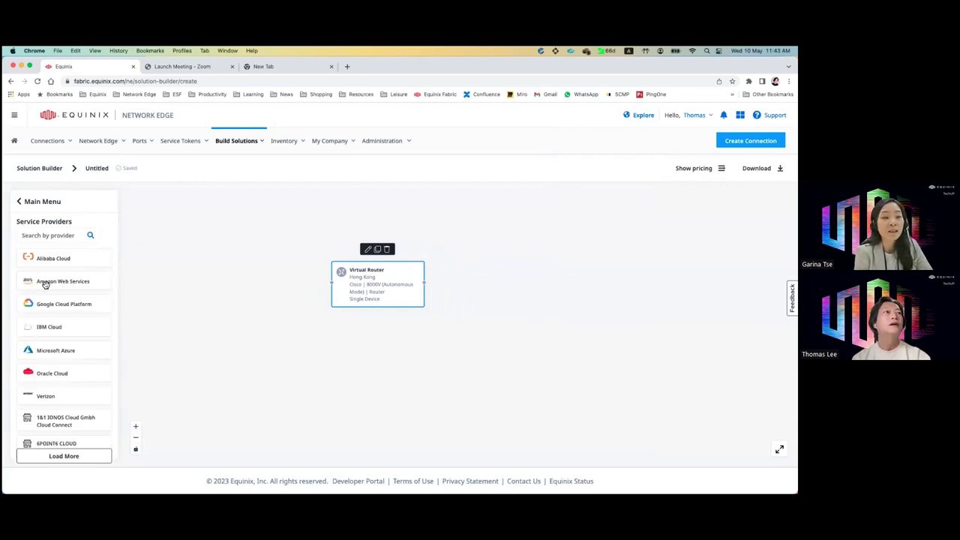
{"action": "left_click_drag", "start_coordinate": [45, 284], "coordinate": [502, 252]}
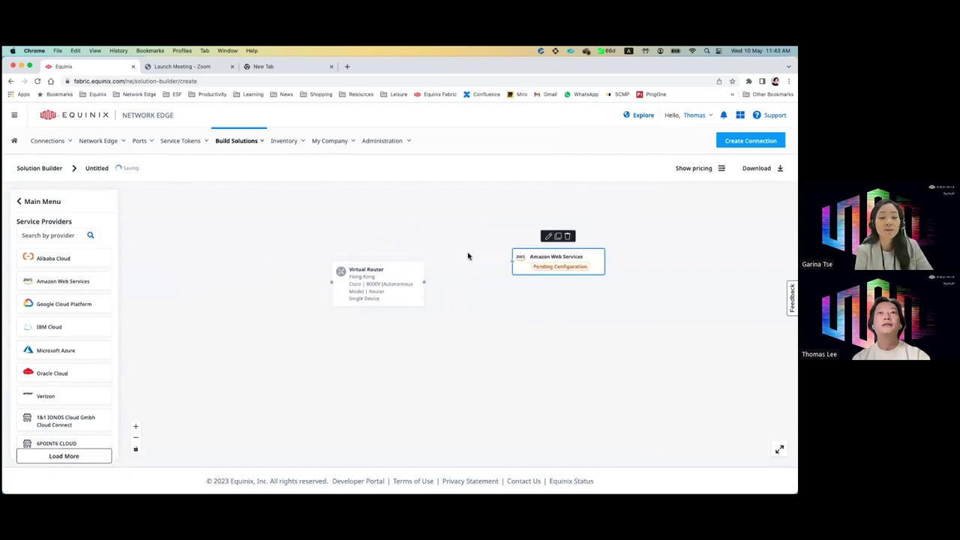
{"action": "left_click_drag", "start_coordinate": [54, 307], "coordinate": [512, 302]}
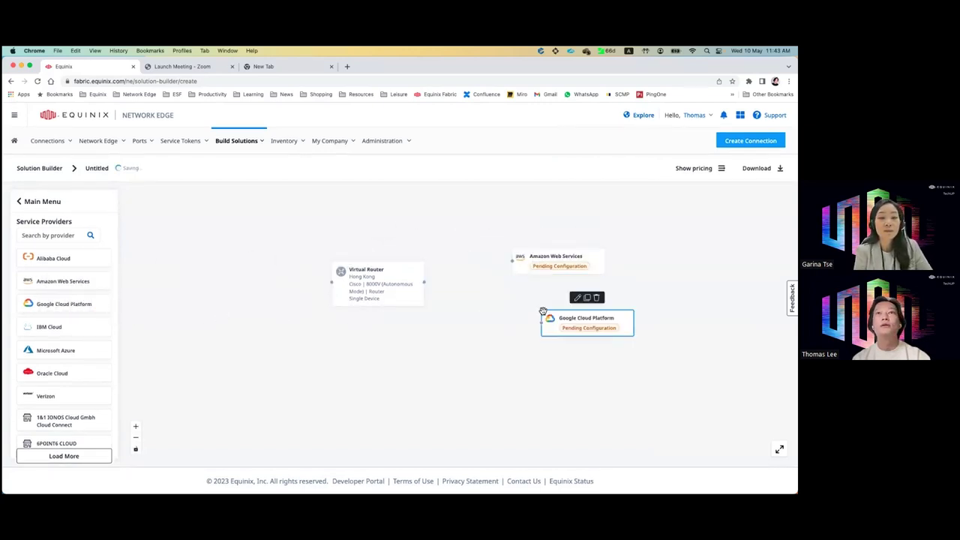
Set the AWS node to AWS Direct Connect - High Capacity in Hong Kong
{"action": "left_click", "coordinate": [546, 266]}
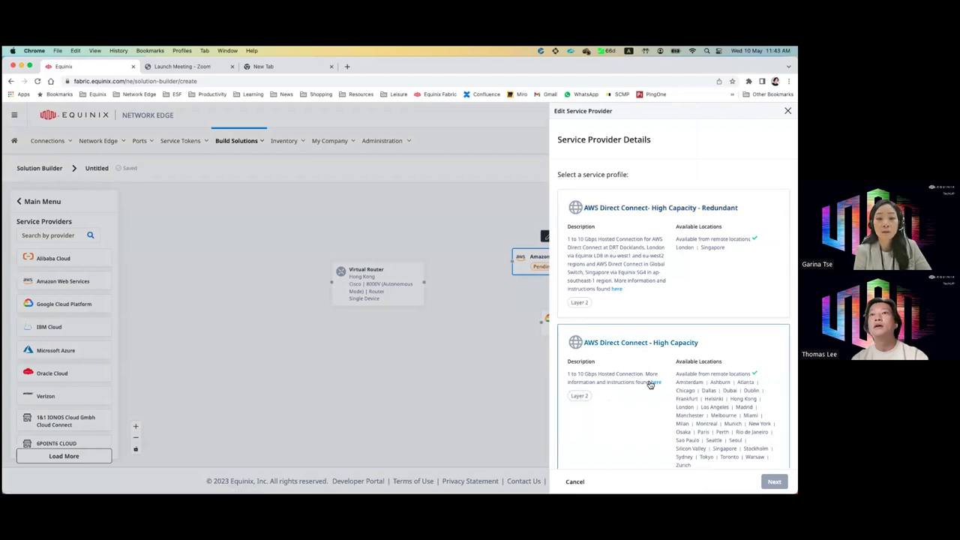
{"action": "scroll", "coordinate": [650, 384], "scroll_direction": "down", "scroll_amount": 4}
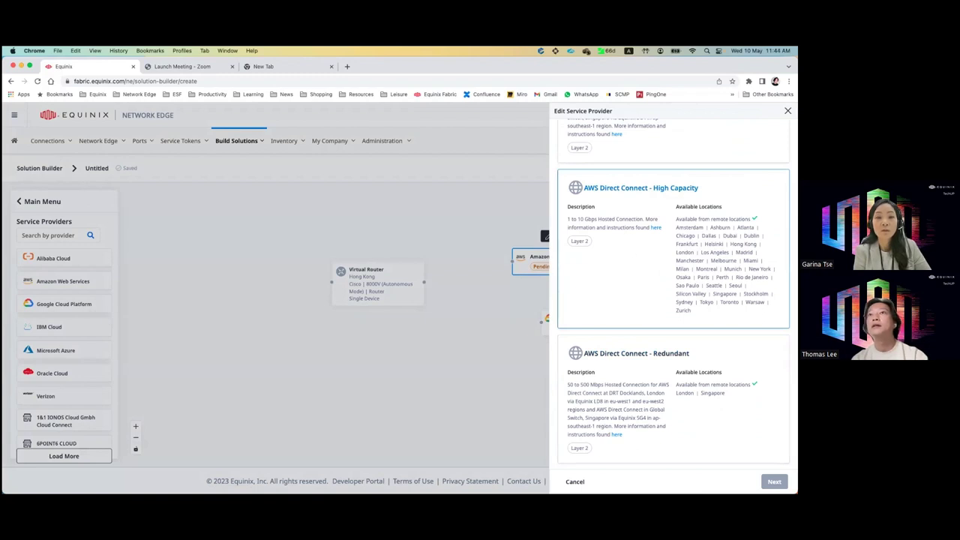
{"action": "left_click", "coordinate": [643, 265]}
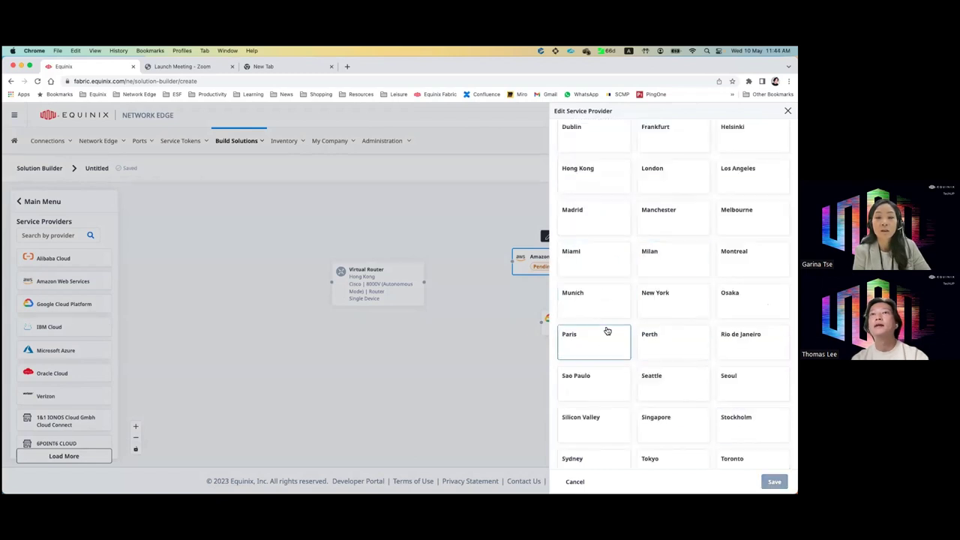
{"action": "left_click", "coordinate": [586, 173]}
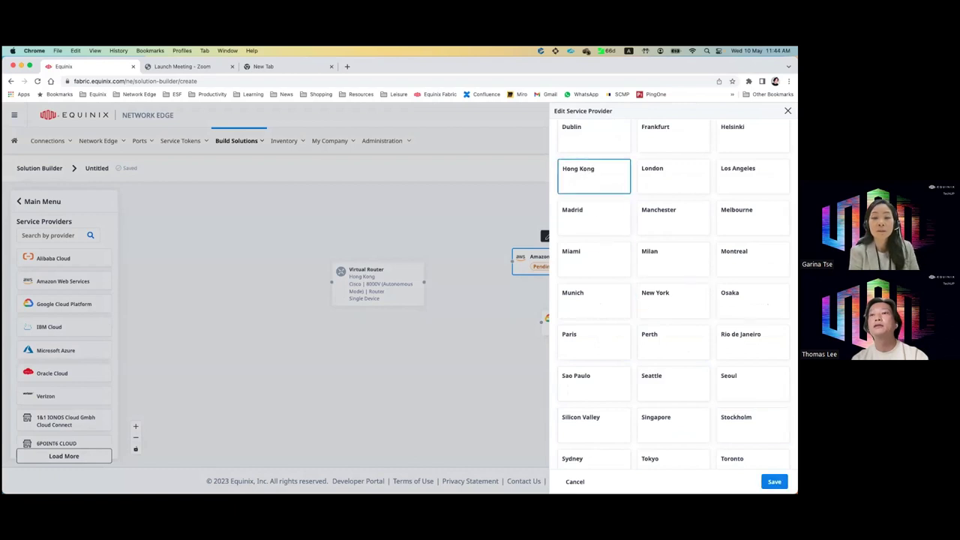
{"action": "left_click", "coordinate": [774, 482]}
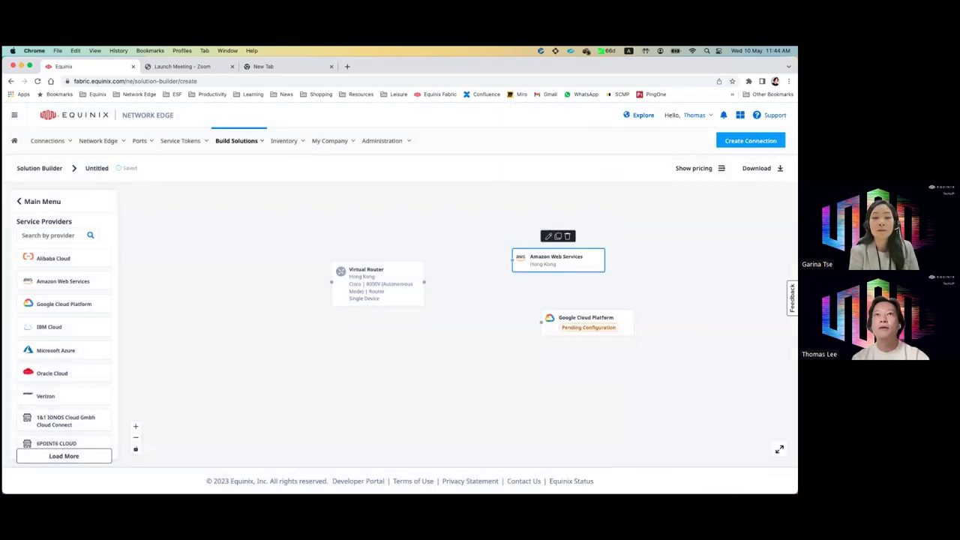
Set the Google Cloud node to Partner Interconnect Zone 1 in Hong Kong
{"action": "left_click", "coordinate": [576, 328]}
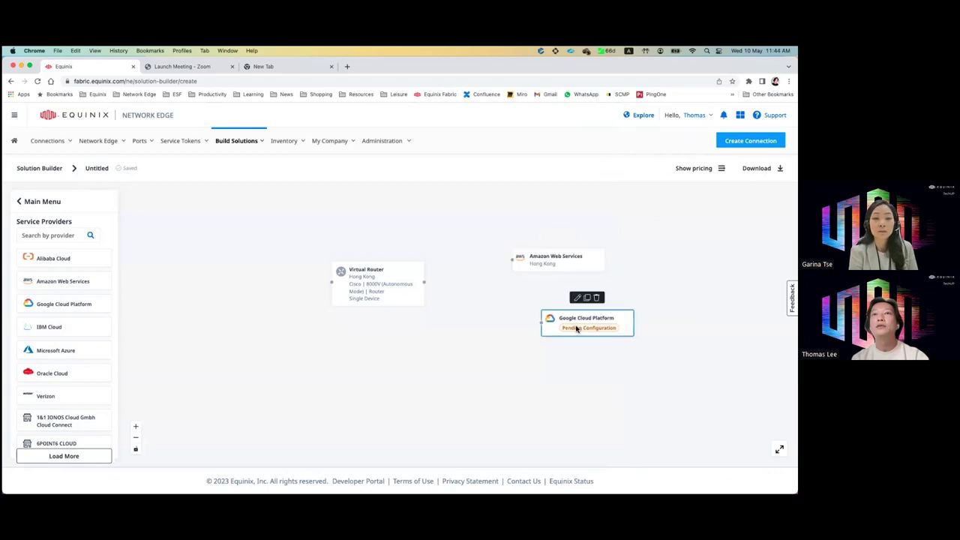
{"action": "left_click", "coordinate": [576, 329]}
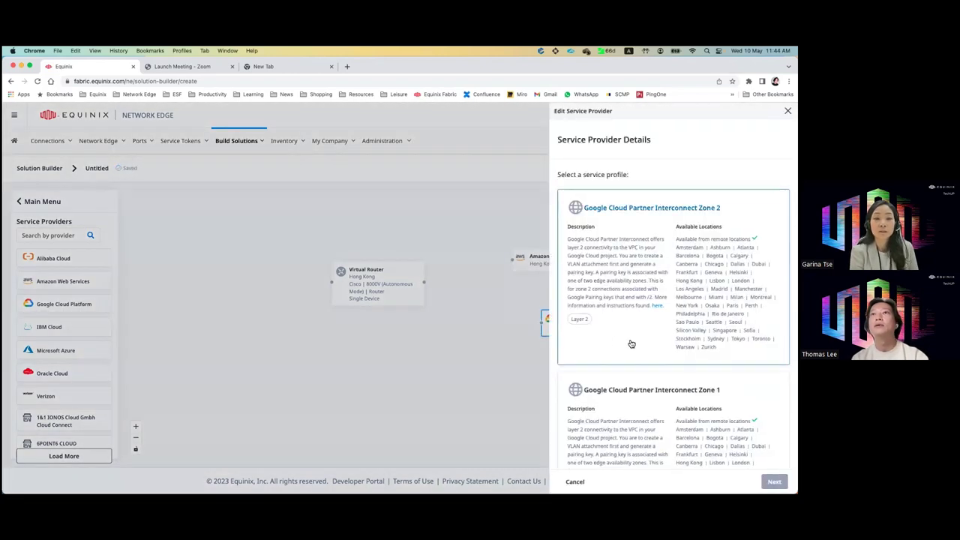
{"action": "scroll", "coordinate": [631, 343], "scroll_direction": "down", "scroll_amount": 2}
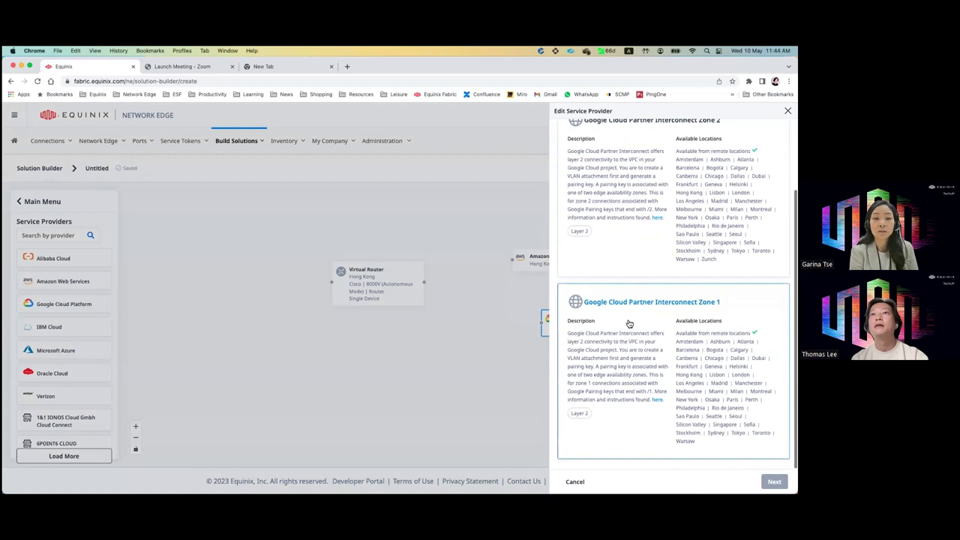
{"action": "left_click", "coordinate": [630, 324]}
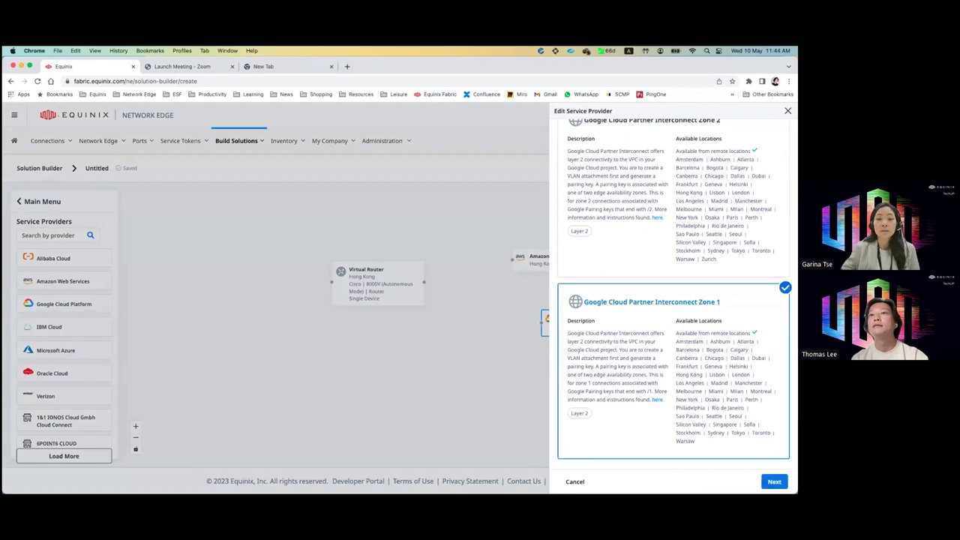
{"action": "left_click", "coordinate": [774, 481]}
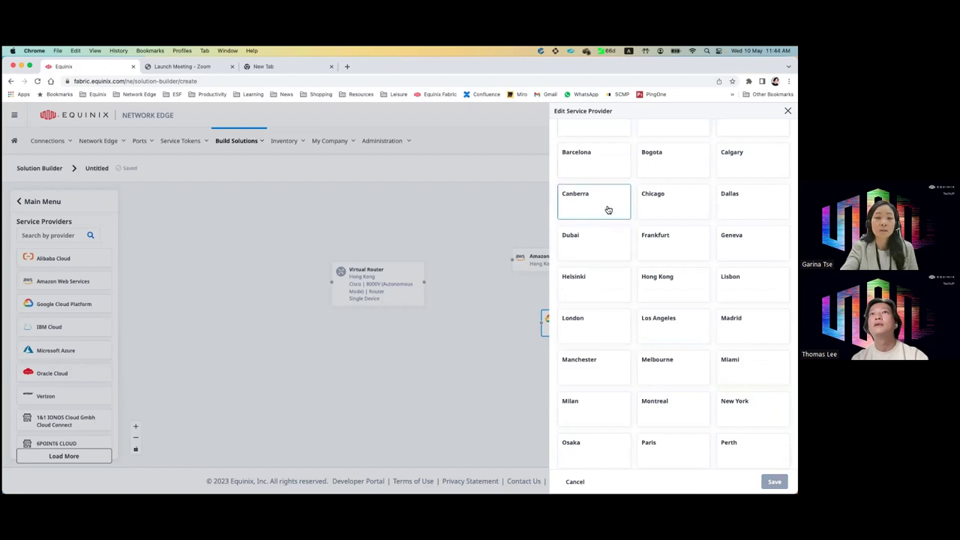
{"action": "left_click", "coordinate": [673, 284]}
{"action": "left_click", "coordinate": [775, 482]}
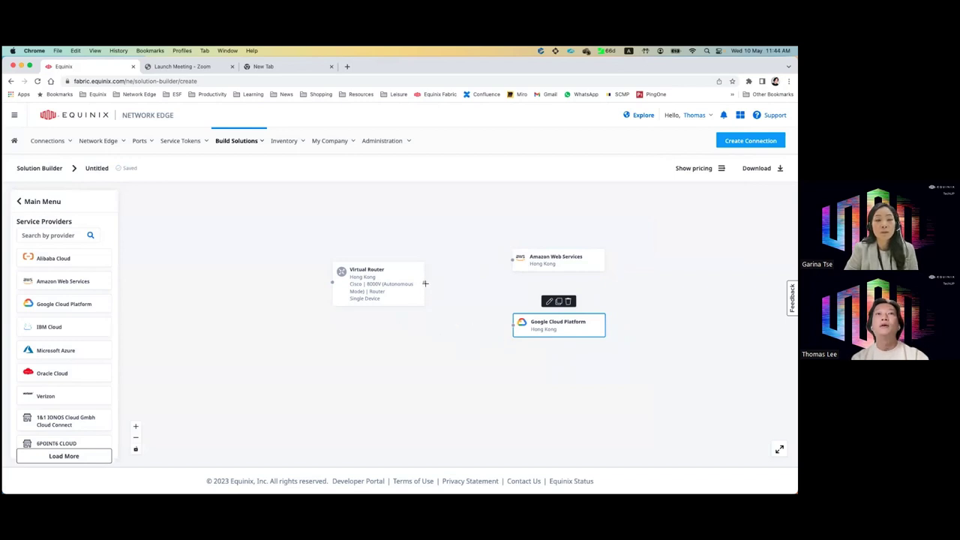
Link the router to AWS with a 1 Gbps connection named 'Fabric to AWS'
{"action": "left_click_drag", "start_coordinate": [425, 283], "coordinate": [513, 261]}
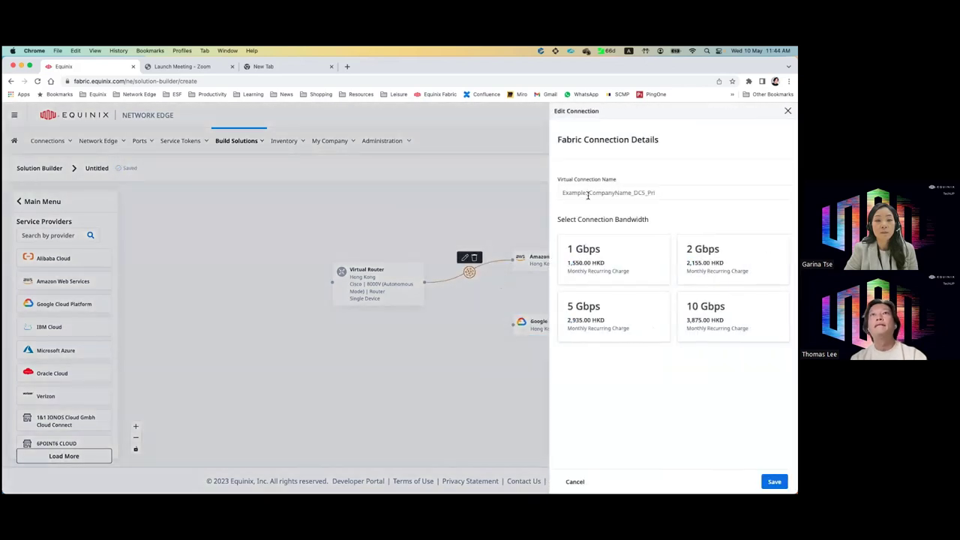
{"action": "left_click", "coordinate": [592, 192]}
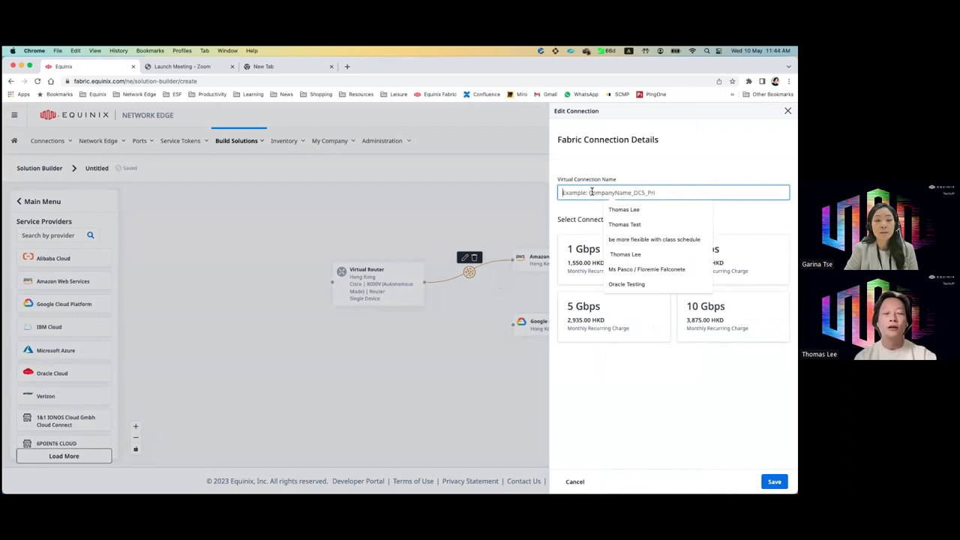
{"action": "type", "text": "Fabric"}
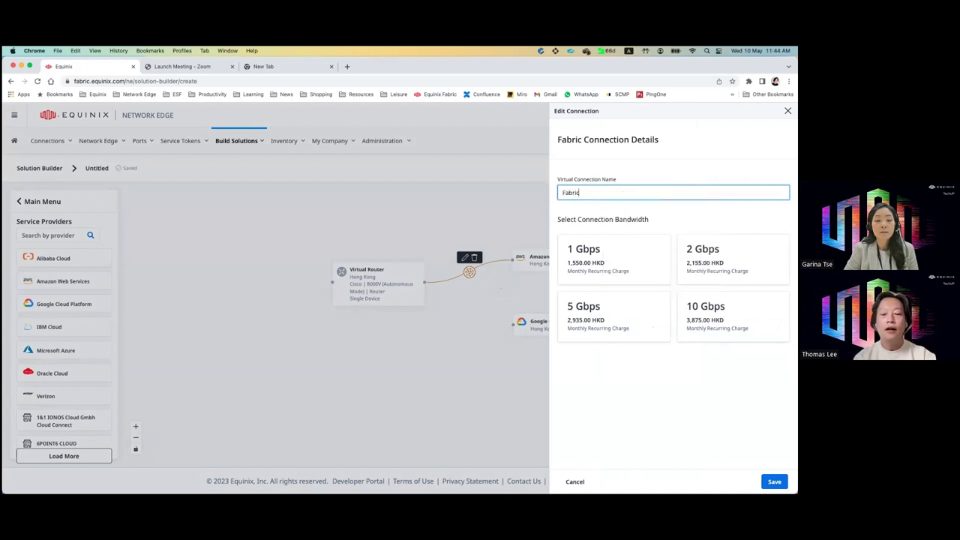
{"action": "type", "text": " to AWS"}
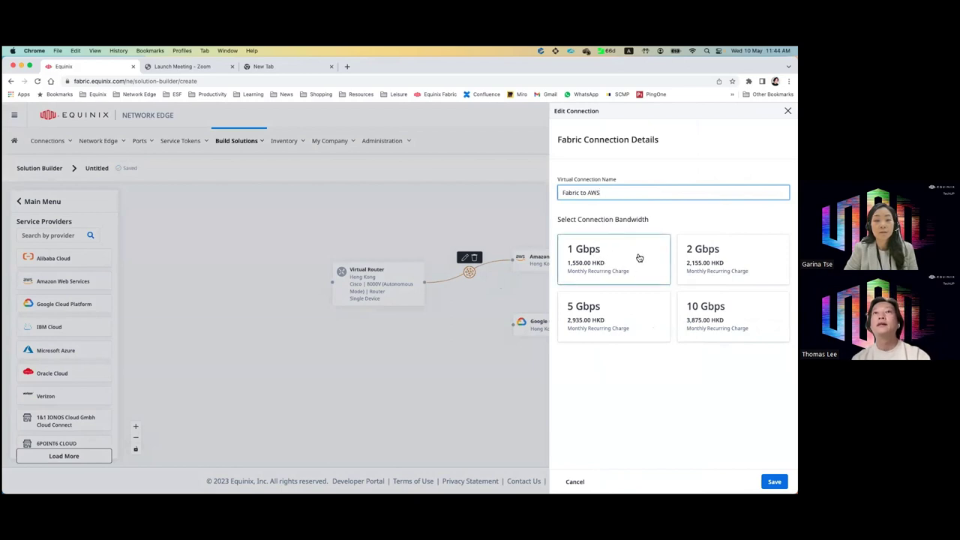
{"action": "left_click", "coordinate": [638, 257]}
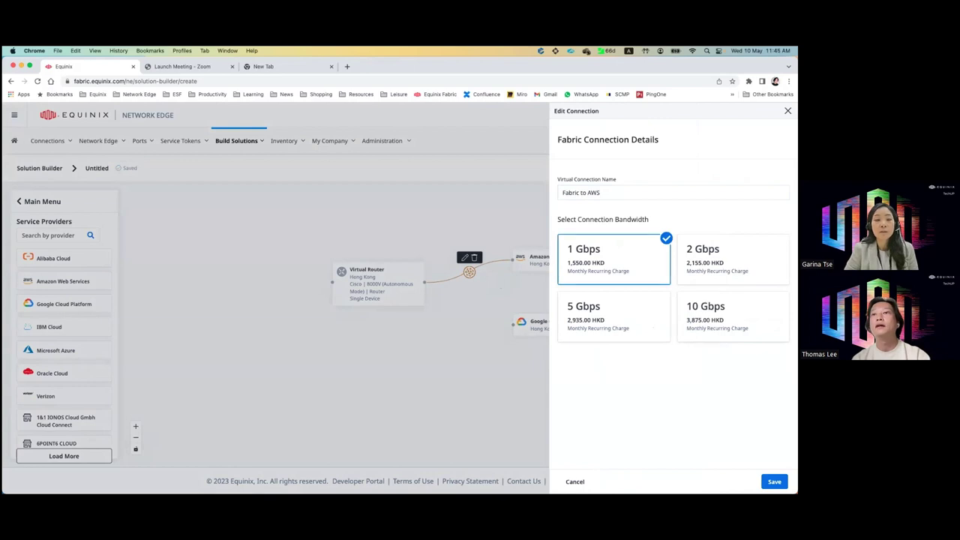
{"action": "left_click", "coordinate": [774, 482]}
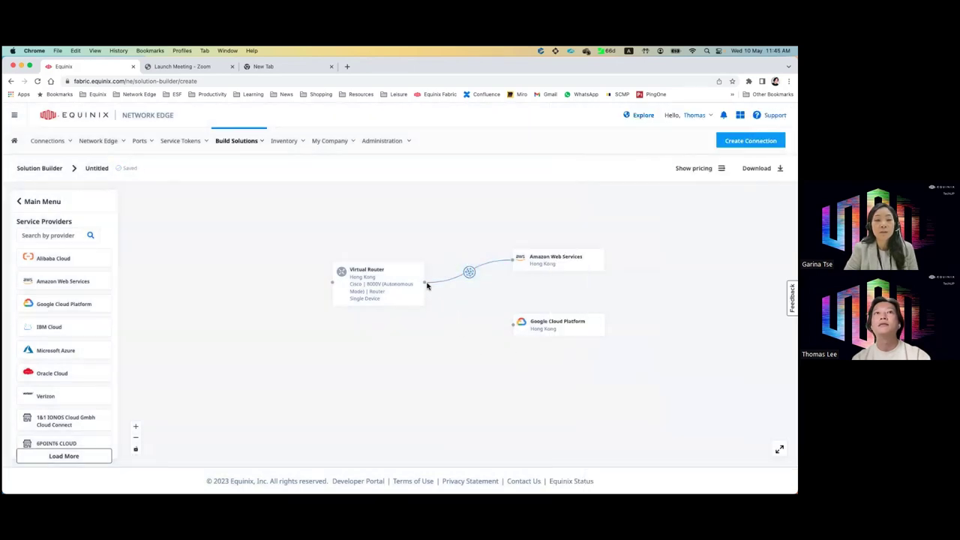
Link the router to Google Cloud with a 1 Gbps connection named 'Fabric to GCP'
{"action": "left_click_drag", "start_coordinate": [424, 285], "coordinate": [514, 325]}
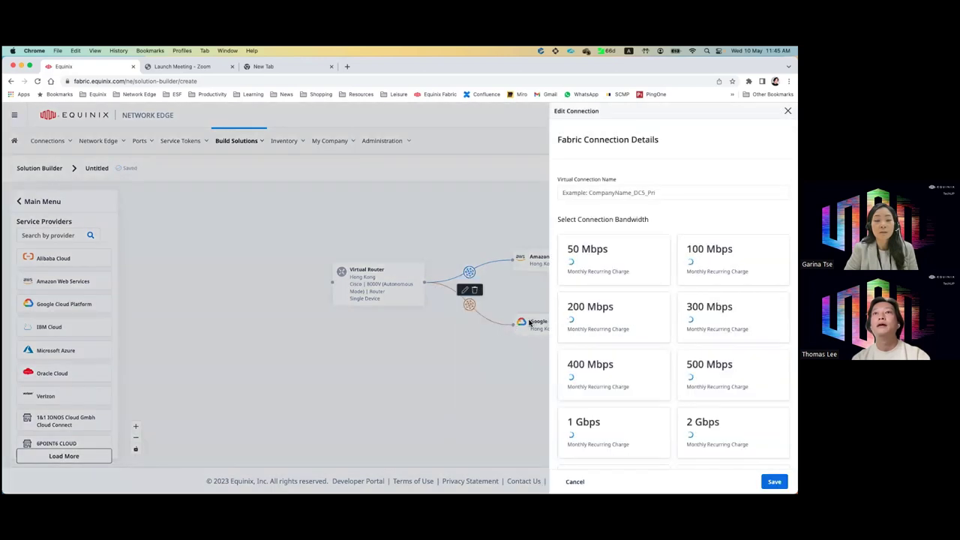
{"action": "left_click", "coordinate": [629, 436]}
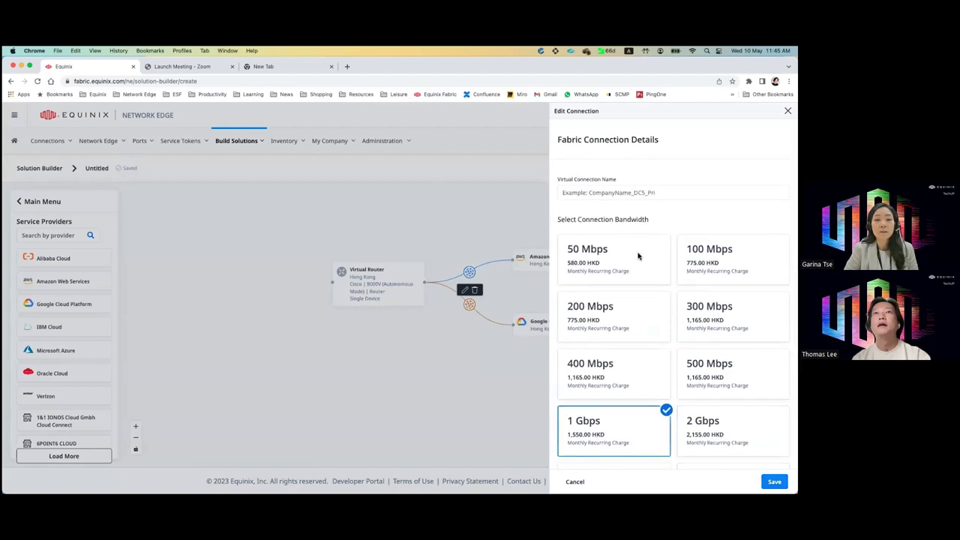
{"action": "left_click", "coordinate": [620, 193]}
{"action": "type", "text": "Fabric to GCP"}
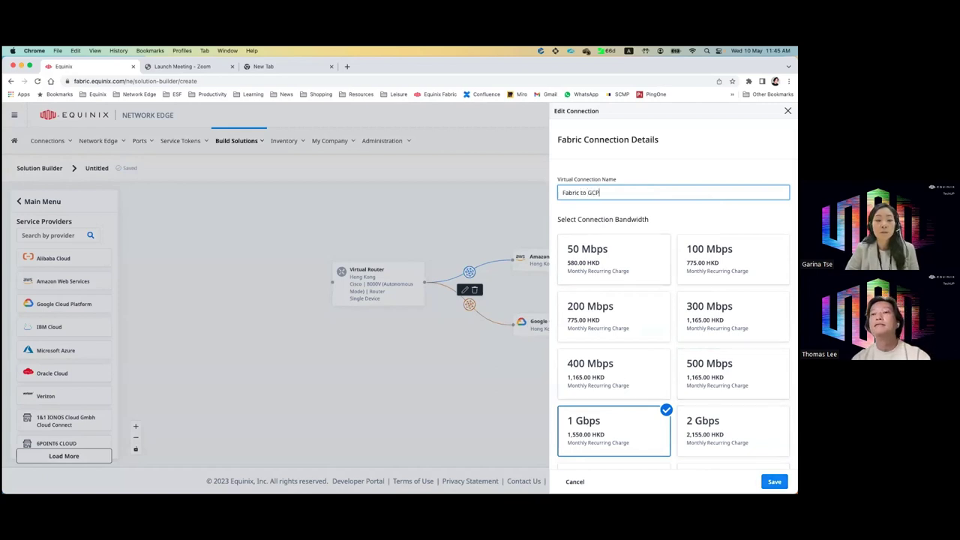
{"action": "left_click", "coordinate": [774, 482]}
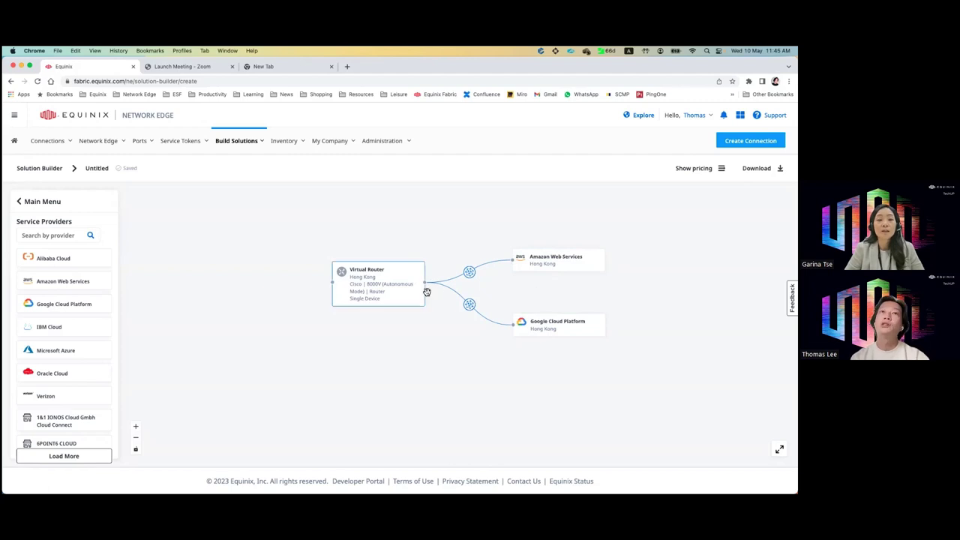
{"action": "left_click_drag", "start_coordinate": [421, 291], "coordinate": [416, 297]}
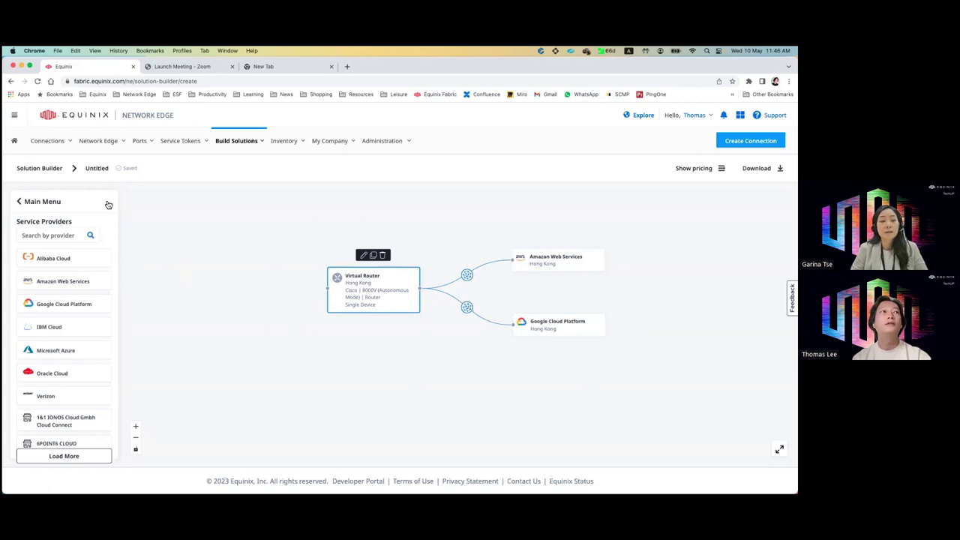
Search providers for 'meta' and place an EQUINIX METAL node below Google Cloud
{"action": "left_click", "coordinate": [48, 235]}
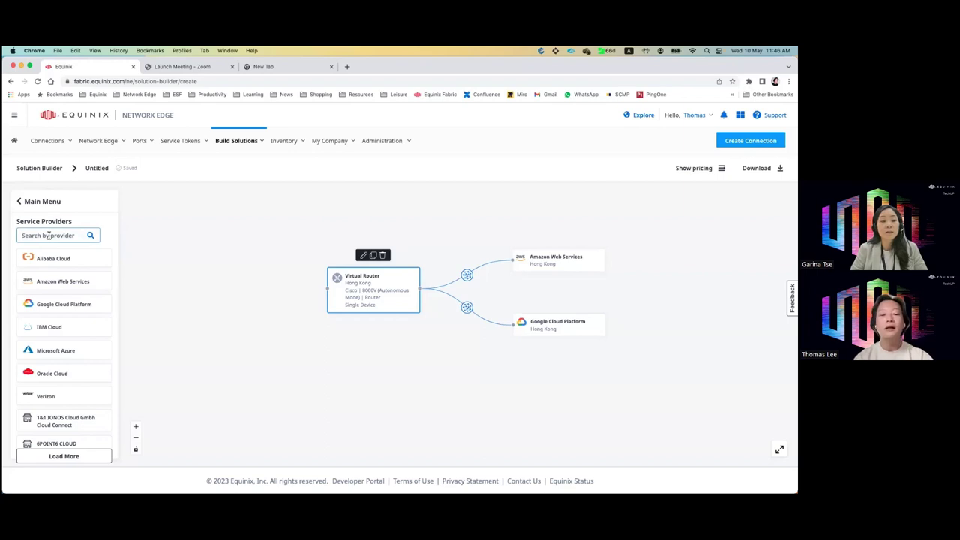
{"action": "type", "text": "metal"}
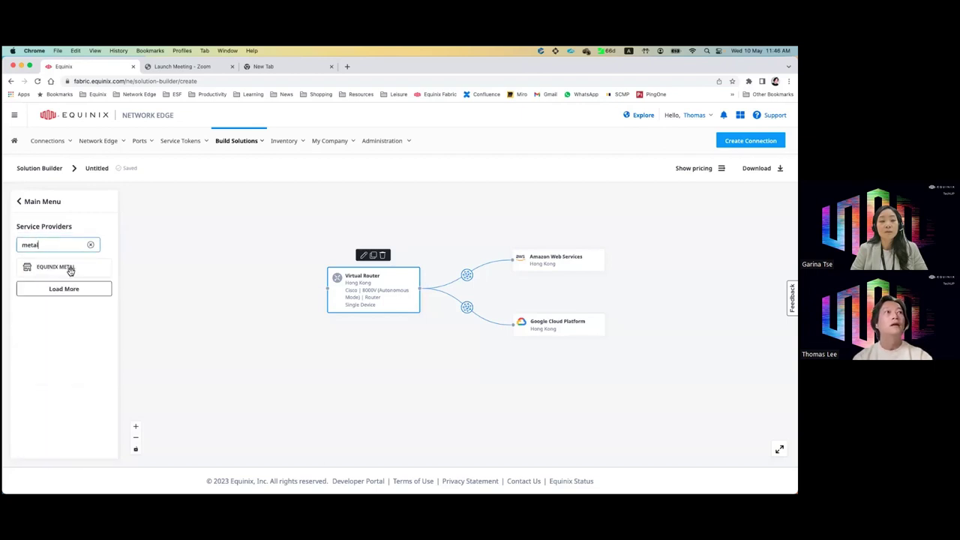
{"action": "left_click_drag", "start_coordinate": [71, 267], "coordinate": [570, 379]}
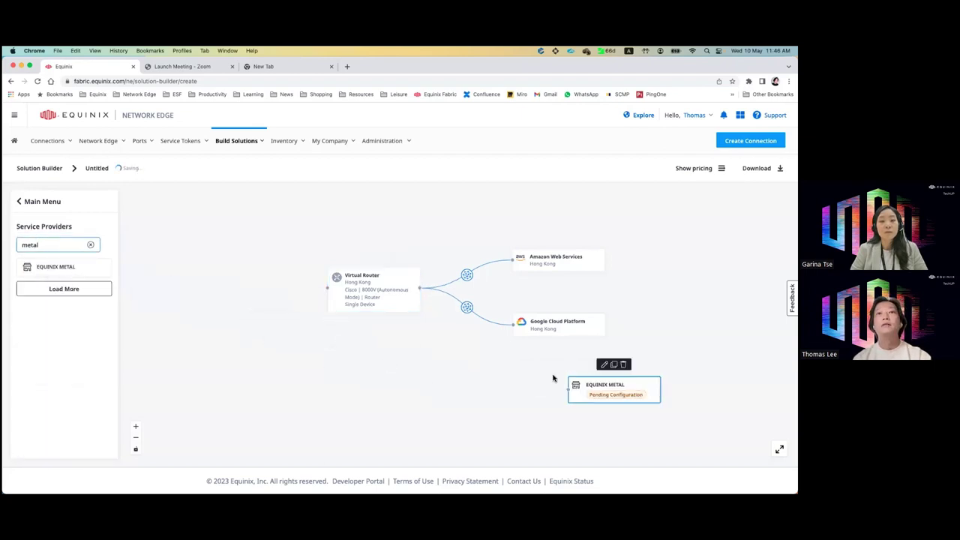
Set Equinix Metal to the Layer 2 profile in Hong Kong and link the router to it
{"action": "left_click", "coordinate": [621, 396]}
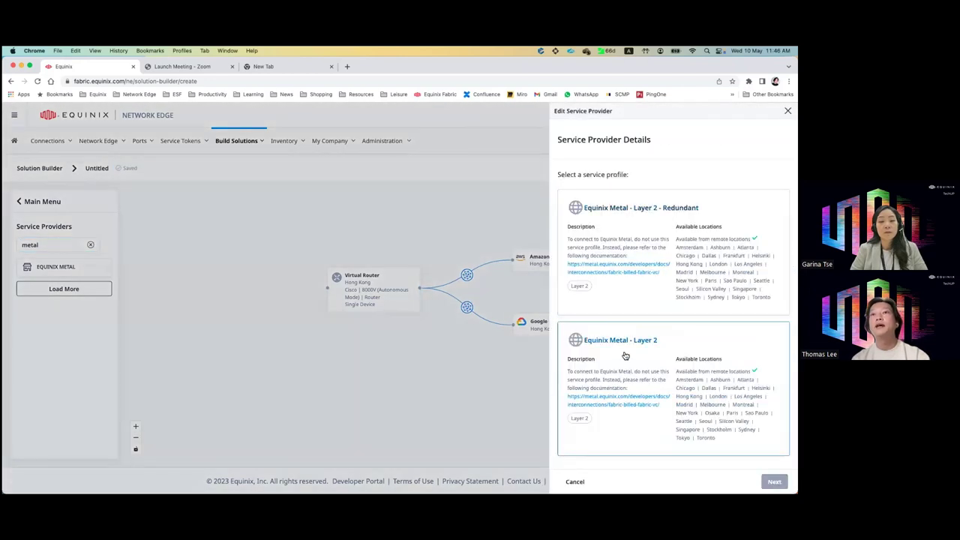
{"action": "left_click", "coordinate": [642, 361]}
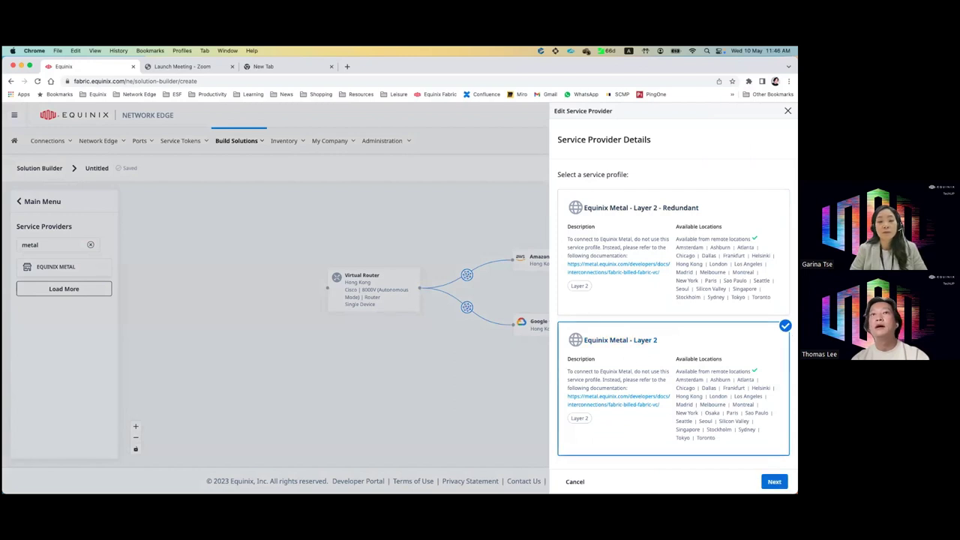
{"action": "left_click", "coordinate": [774, 482]}
{"action": "left_click", "coordinate": [673, 289]}
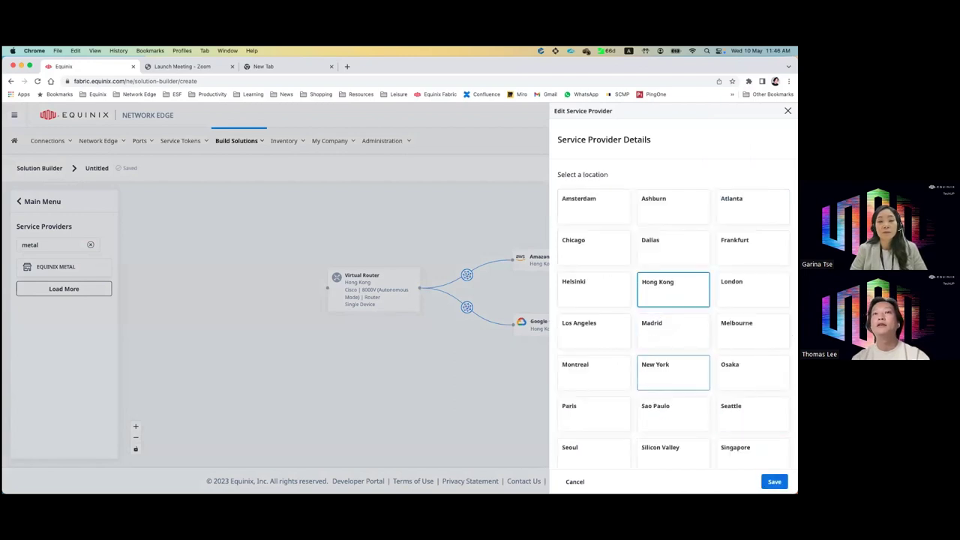
{"action": "left_click", "coordinate": [774, 482]}
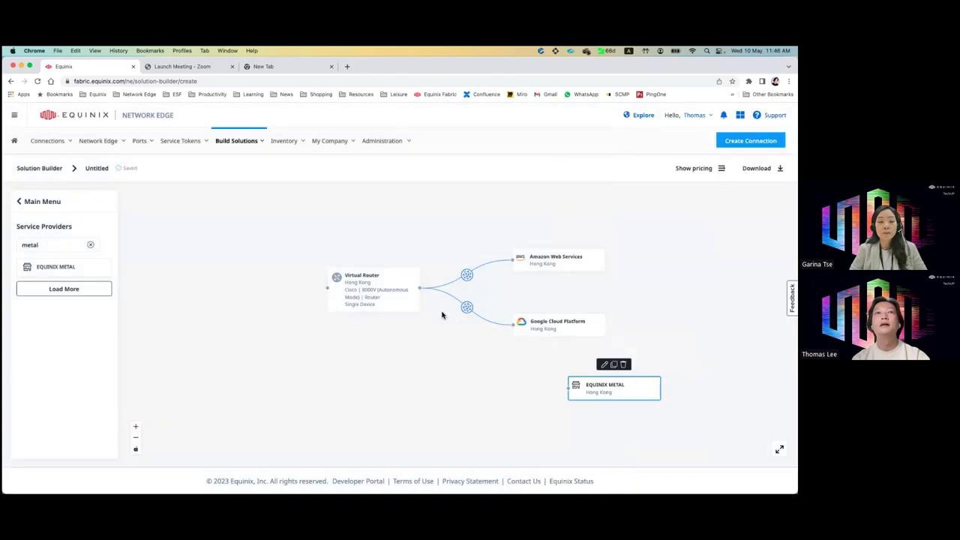
{"action": "left_click_drag", "start_coordinate": [419, 289], "coordinate": [568, 390]}
Give the Metal link 50 Mbps, align its node under Google Cloud, and clear the provider search
{"action": "left_click", "coordinate": [613, 261]}
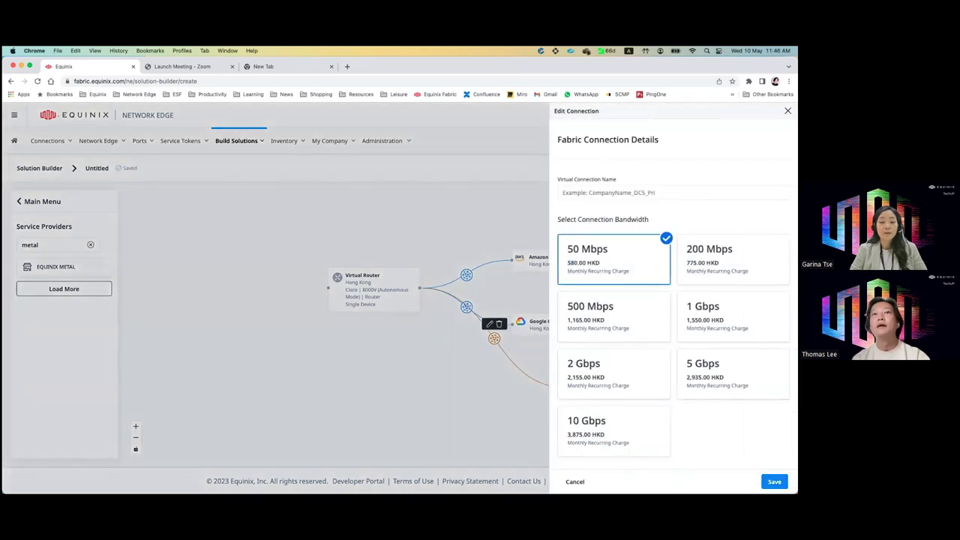
{"action": "left_click", "coordinate": [774, 482]}
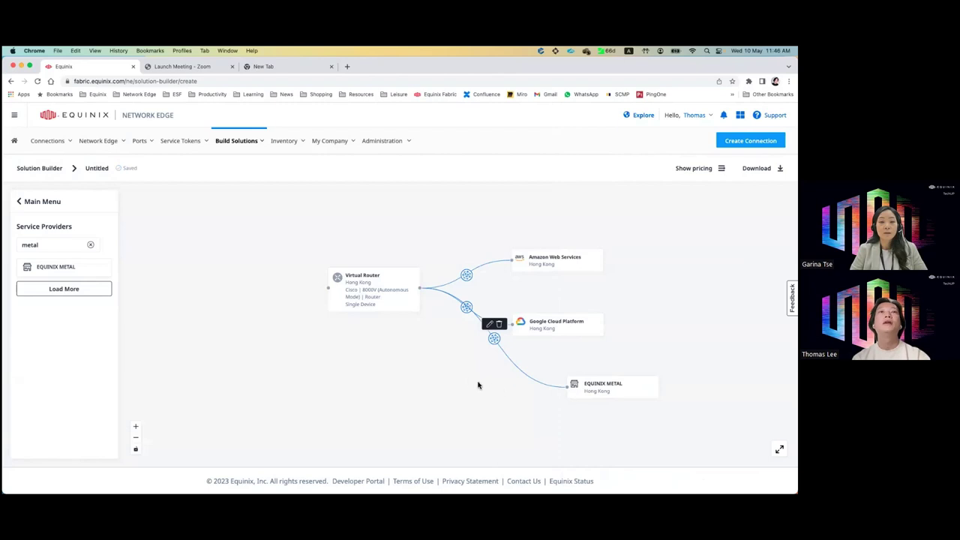
{"action": "left_click_drag", "start_coordinate": [635, 383], "coordinate": [579, 385]}
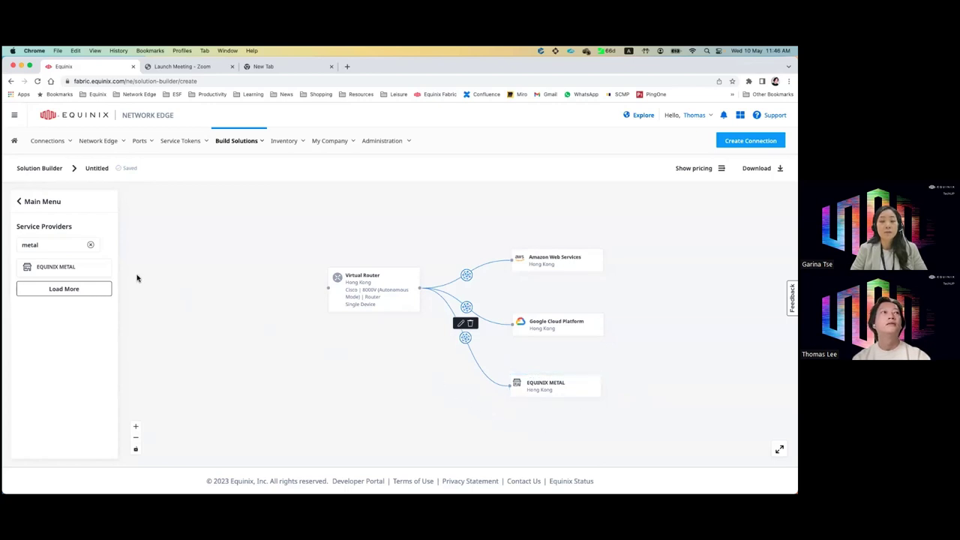
{"action": "left_click", "coordinate": [91, 246]}
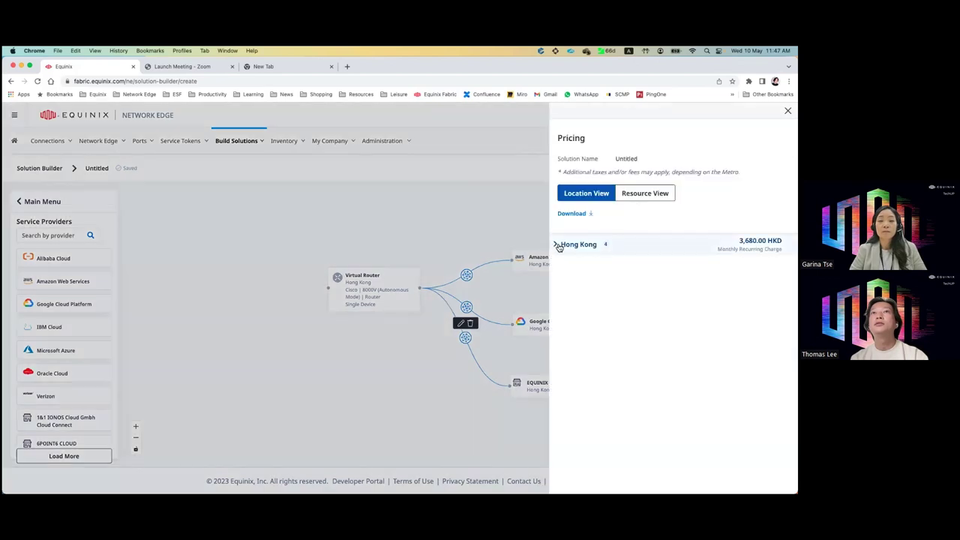
After glancing at pricing, rename the Equinix Metal connection to 'Fabric to Metal' and save
{"action": "left_click", "coordinate": [569, 247]}
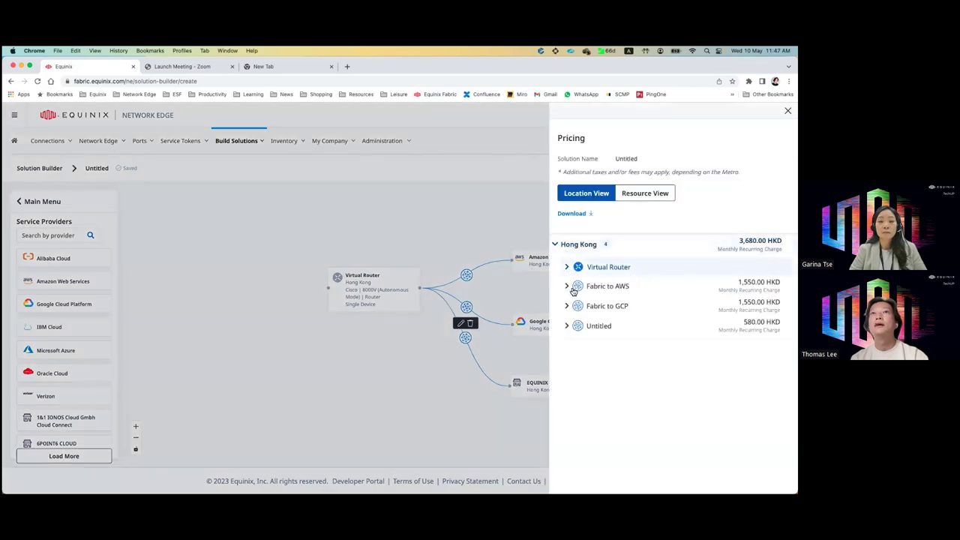
{"action": "key", "text": "Escape"}
{"action": "left_click", "coordinate": [462, 323]}
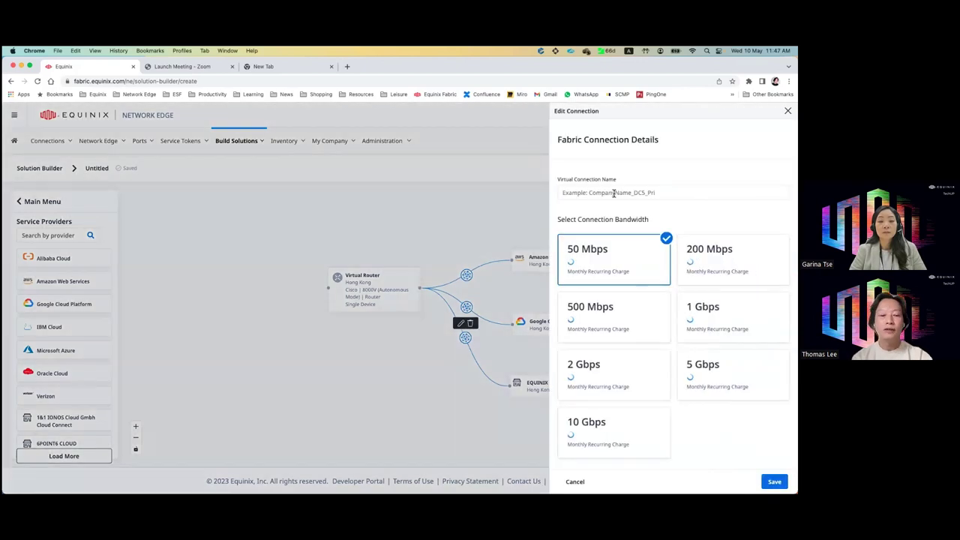
{"action": "triple_click", "coordinate": [614, 193]}
{"action": "type", "text": "Fabric"}
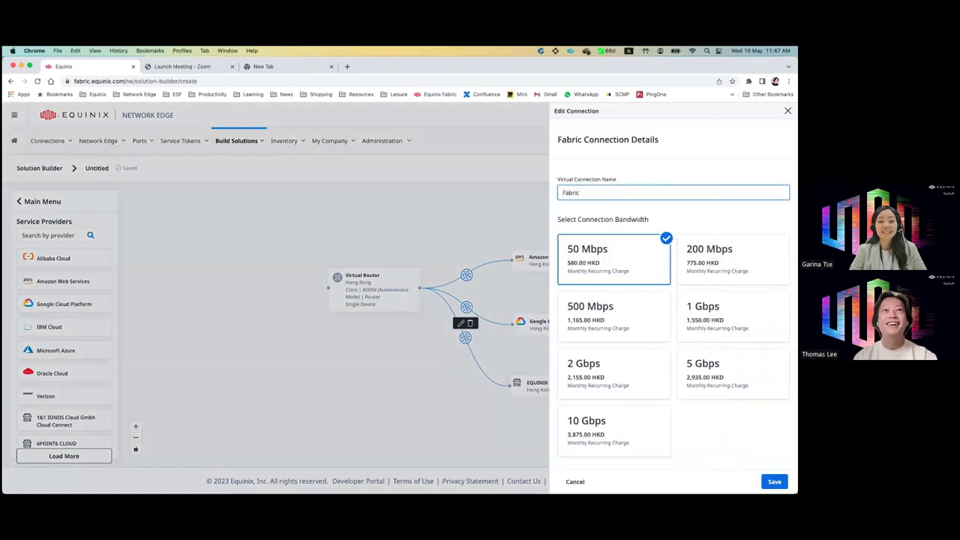
{"action": "type", "text": " to Metal"}
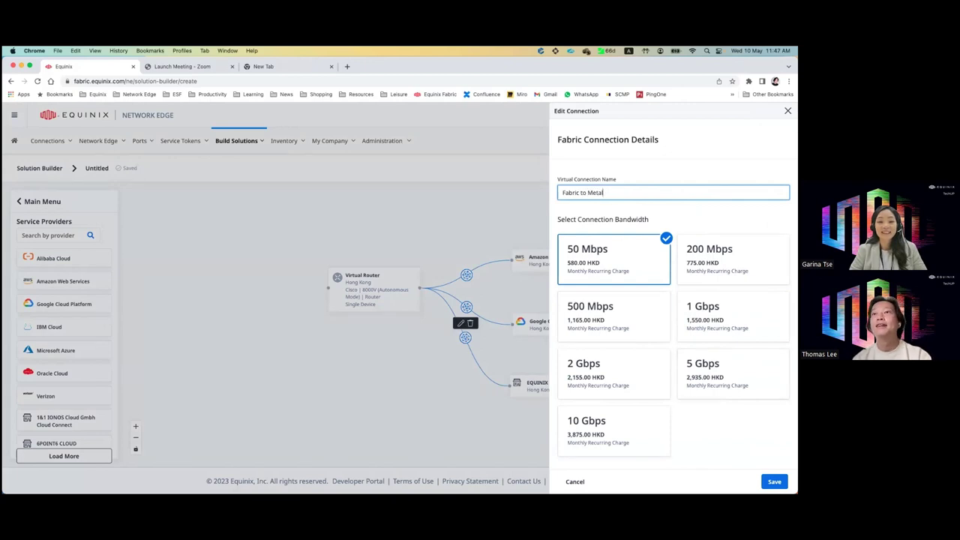
{"action": "left_click", "coordinate": [774, 482]}
Review the Hong Kong cost details in the solution's pricing breakdown
{"action": "left_click", "coordinate": [694, 168]}
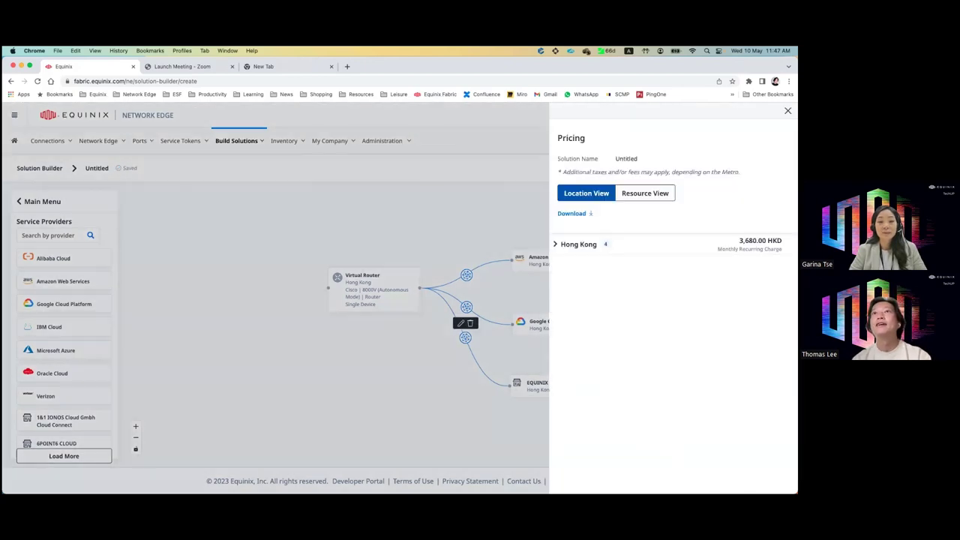
{"action": "left_click", "coordinate": [557, 247]}
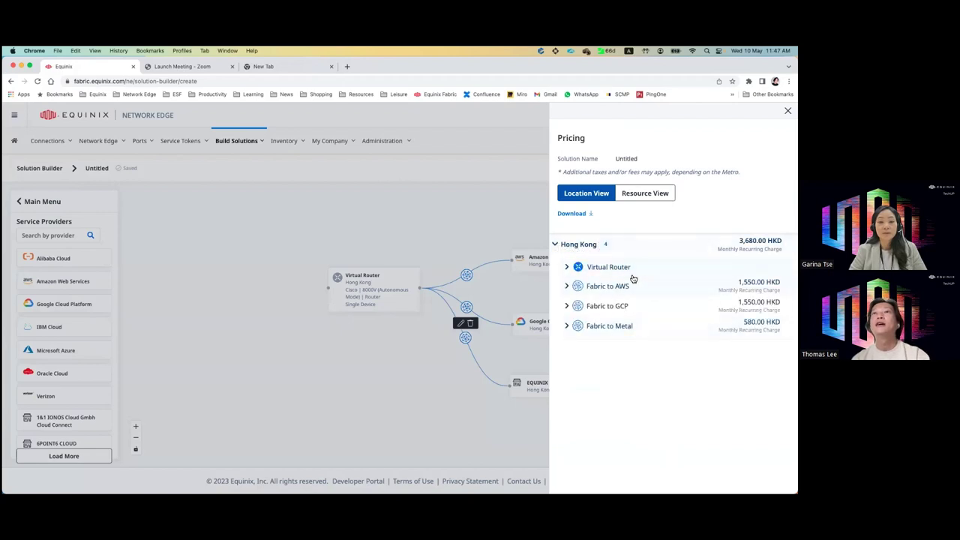
{"action": "left_click", "coordinate": [557, 246]}
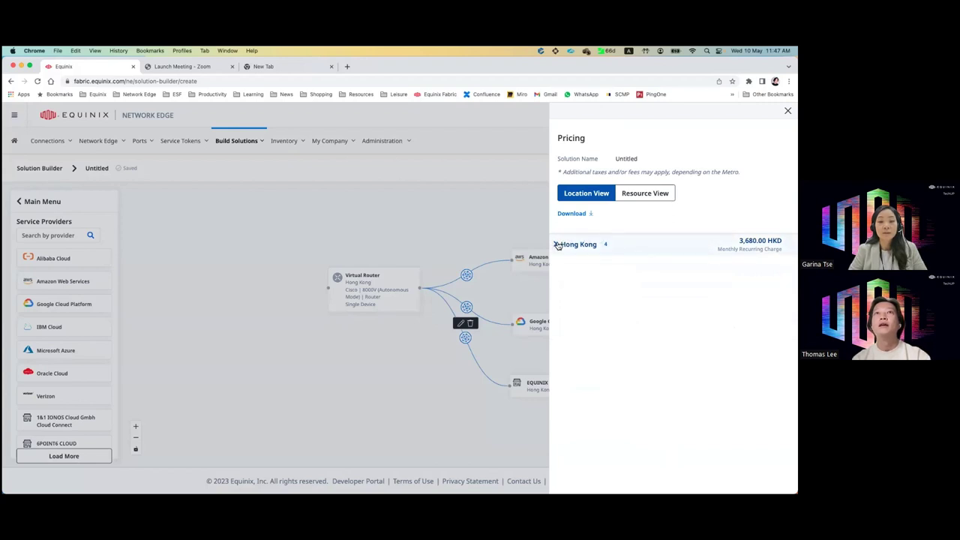
{"action": "left_click", "coordinate": [486, 225]}
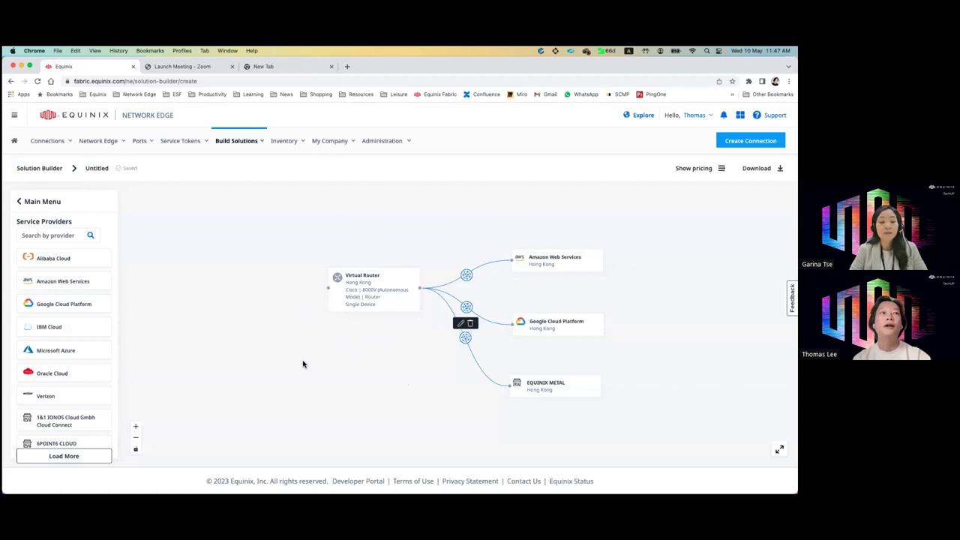
Place a new Single Device on the canvas to the left of the Hong Kong router
{"action": "left_click", "coordinate": [138, 438]}
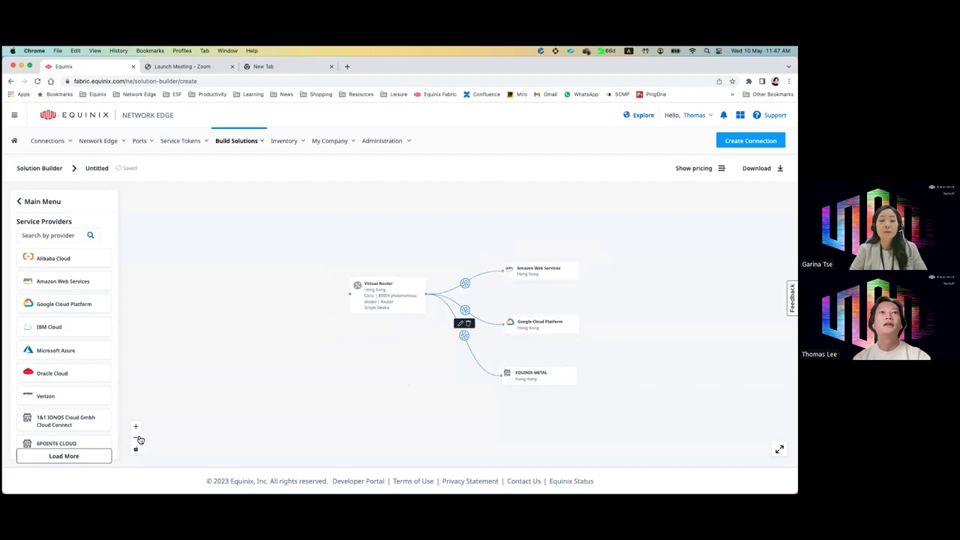
{"action": "left_click", "coordinate": [137, 438]}
{"action": "left_click_drag", "start_coordinate": [315, 275], "coordinate": [444, 274]}
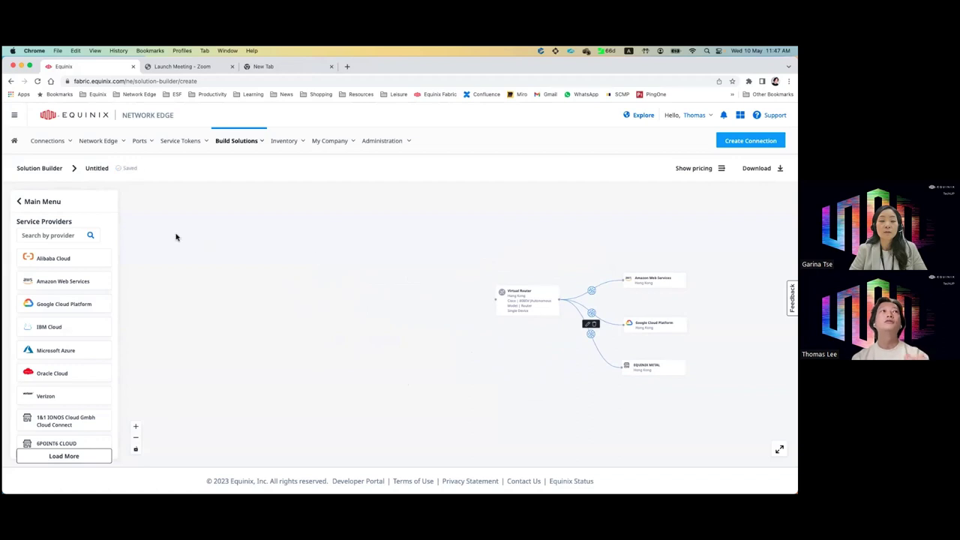
{"action": "left_click", "coordinate": [20, 203]}
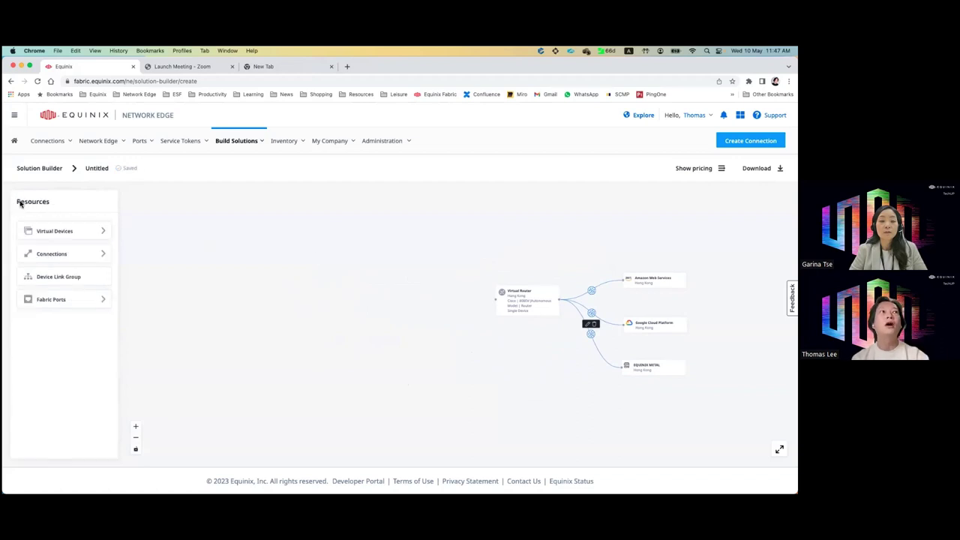
{"action": "left_click", "coordinate": [75, 232]}
{"action": "left_click_drag", "start_coordinate": [69, 248], "coordinate": [330, 296]}
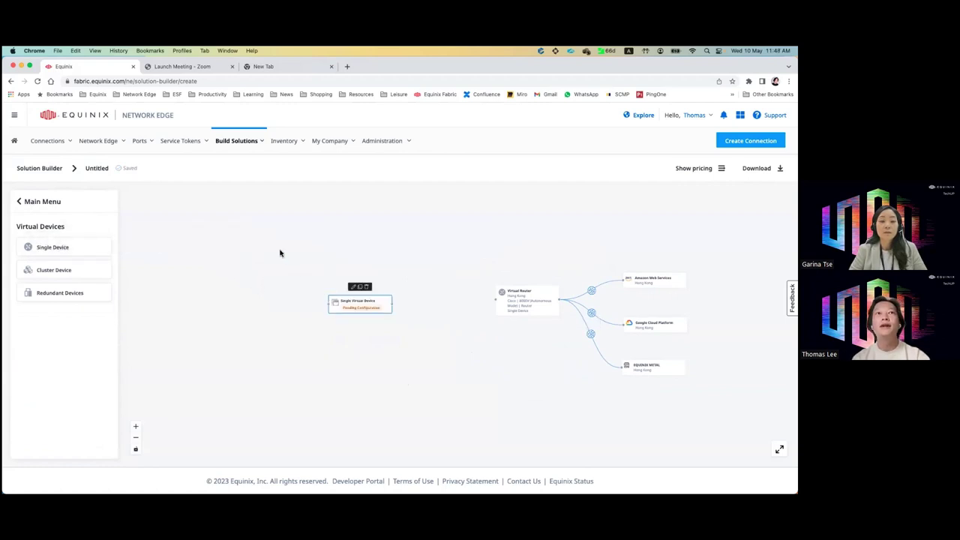
Name the device Virtual Router with vendor Cisco and model 8000V (Autonomous Mode) Router
{"action": "left_click", "coordinate": [358, 310]}
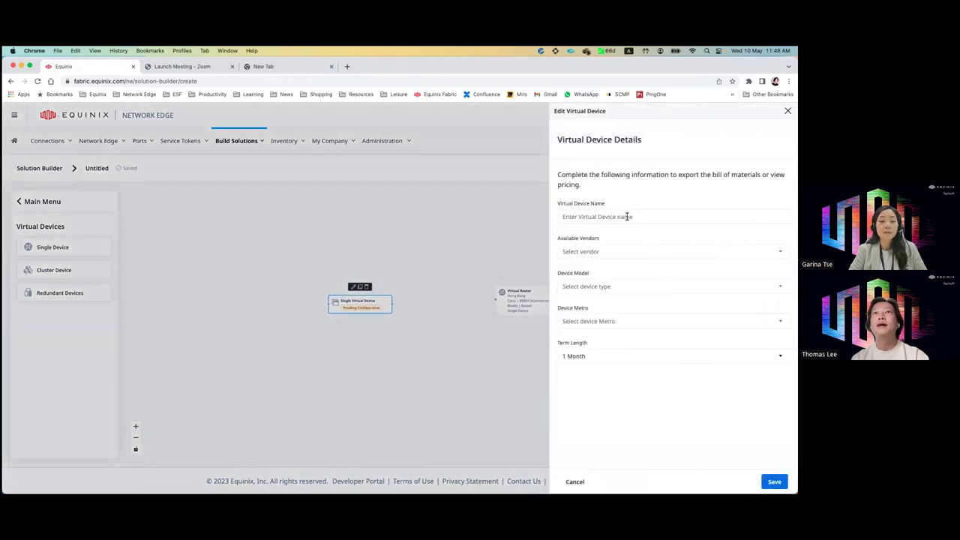
{"action": "left_click", "coordinate": [628, 216]}
{"action": "type", "text": "Virtual Router"}
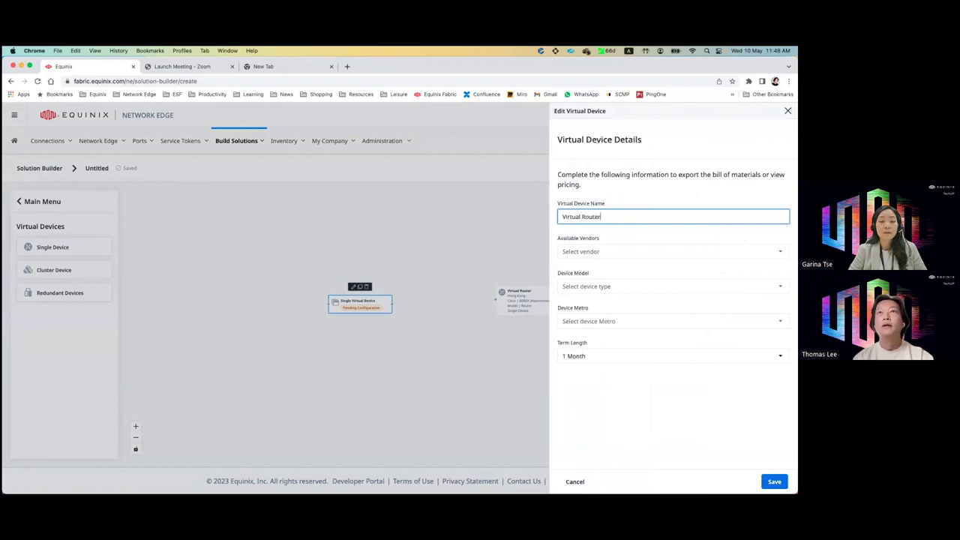
{"action": "left_click", "coordinate": [630, 252]}
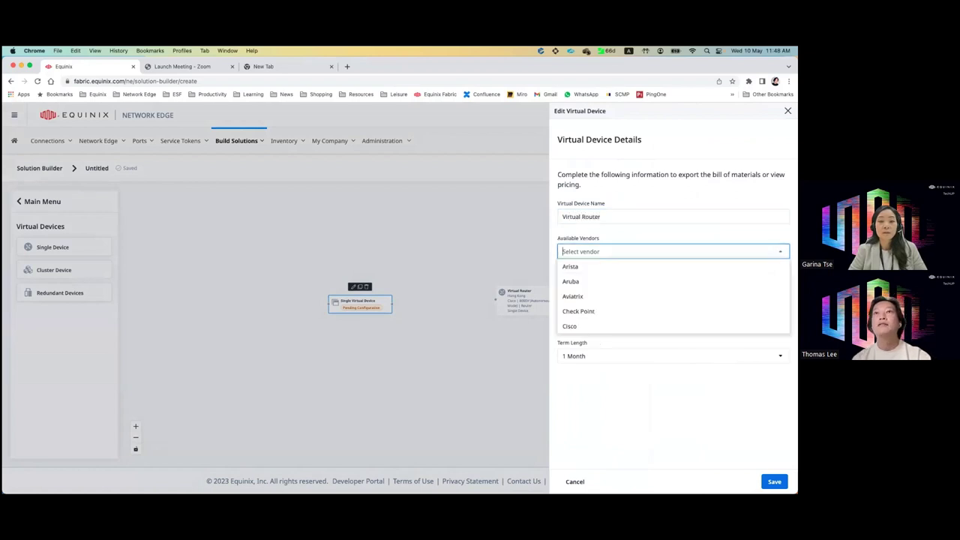
{"action": "left_click", "coordinate": [611, 327]}
{"action": "left_click", "coordinate": [630, 285]}
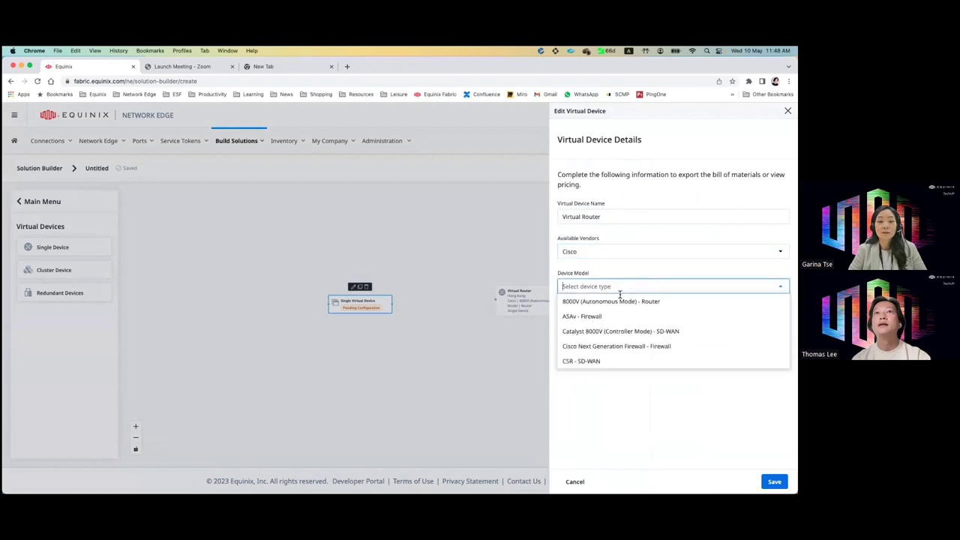
{"action": "left_click", "coordinate": [618, 303]}
Set the router's metro to Tokyo with 2 Cores, 8 GB Memory and save
{"action": "left_click", "coordinate": [631, 320]}
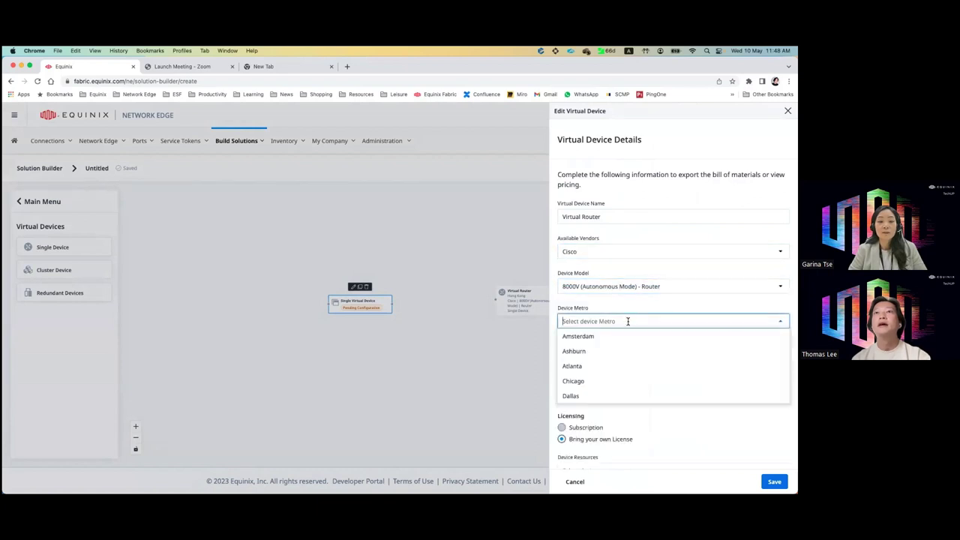
{"action": "type", "text": "toky"}
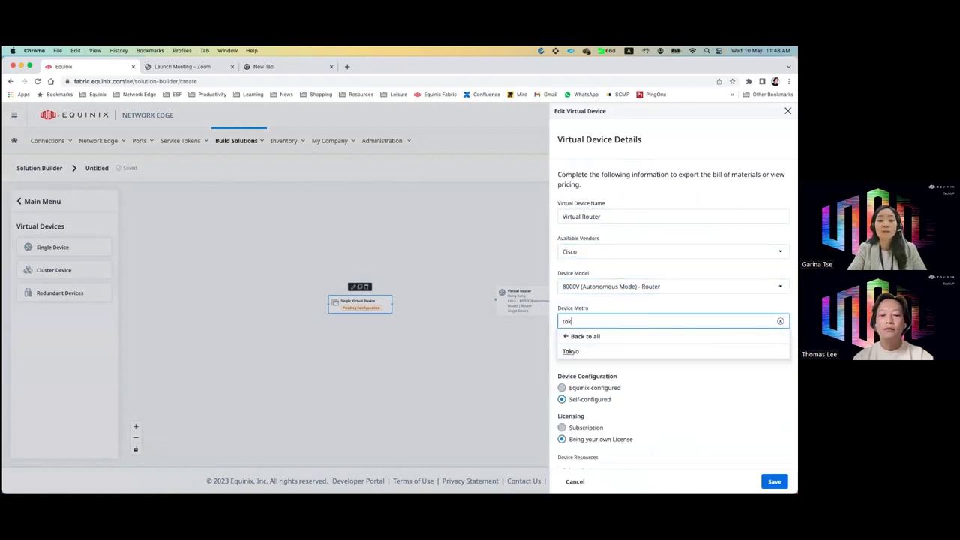
{"action": "left_click", "coordinate": [609, 352]}
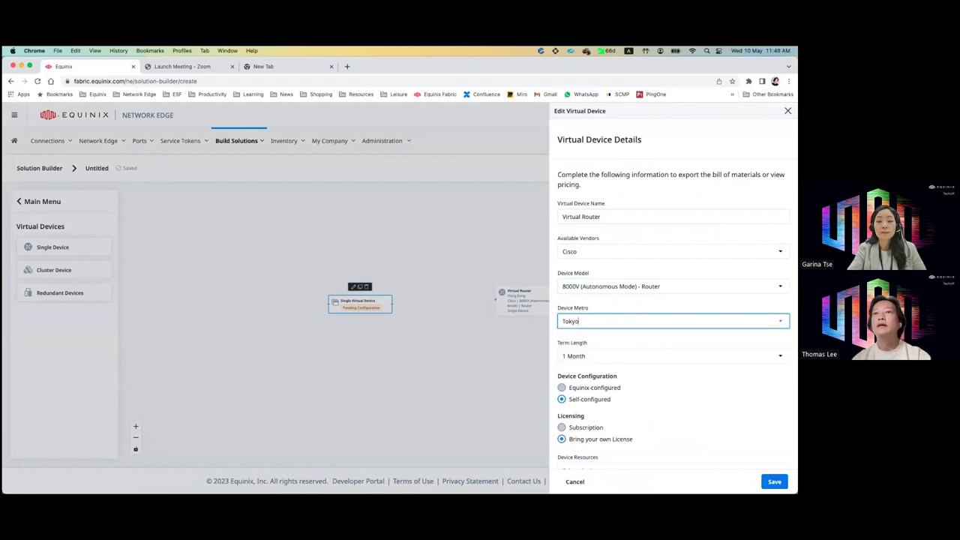
{"action": "left_click", "coordinate": [593, 469]}
{"action": "left_click", "coordinate": [593, 411]}
{"action": "left_click", "coordinate": [774, 482]}
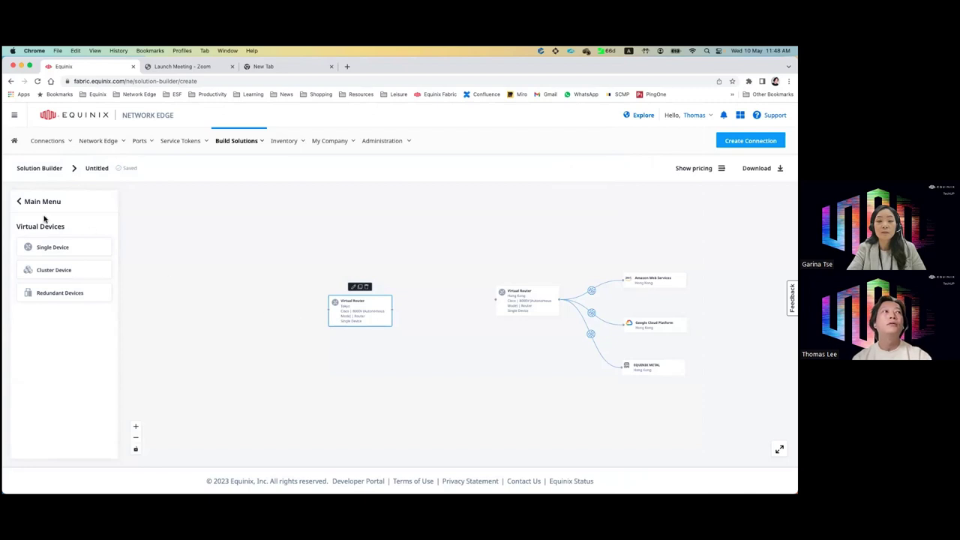
Find Zoom Video Communications among the service providers and place it on the canvas
{"action": "left_click", "coordinate": [21, 203]}
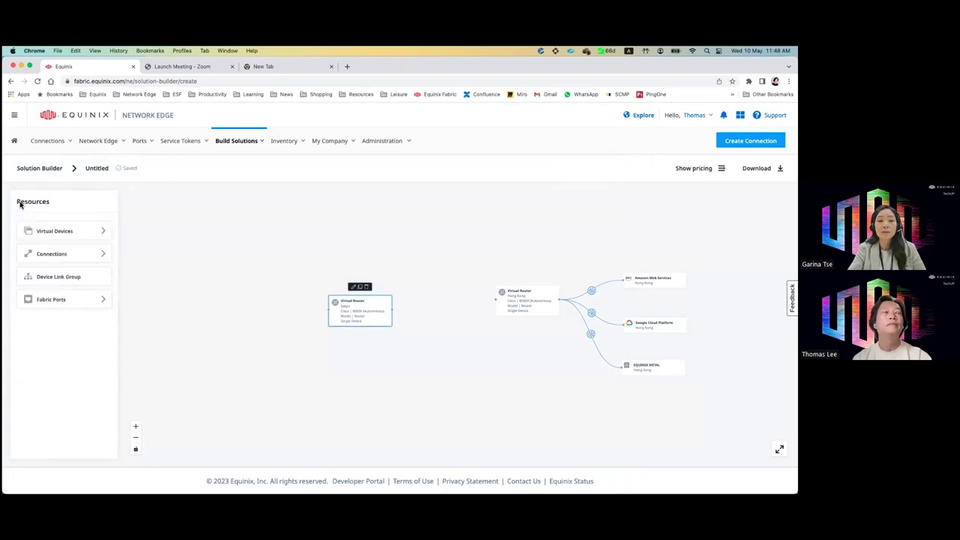
{"action": "left_click", "coordinate": [67, 255]}
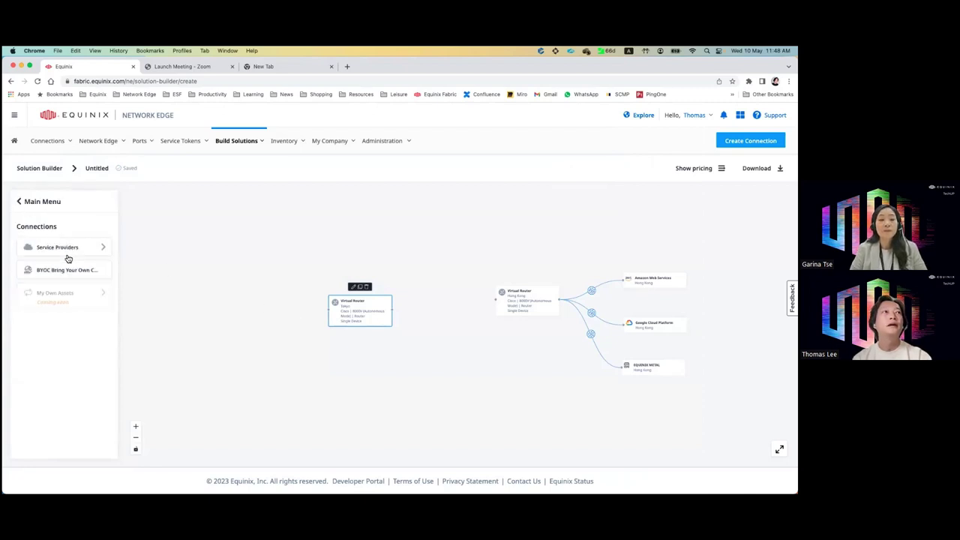
{"action": "left_click", "coordinate": [68, 250]}
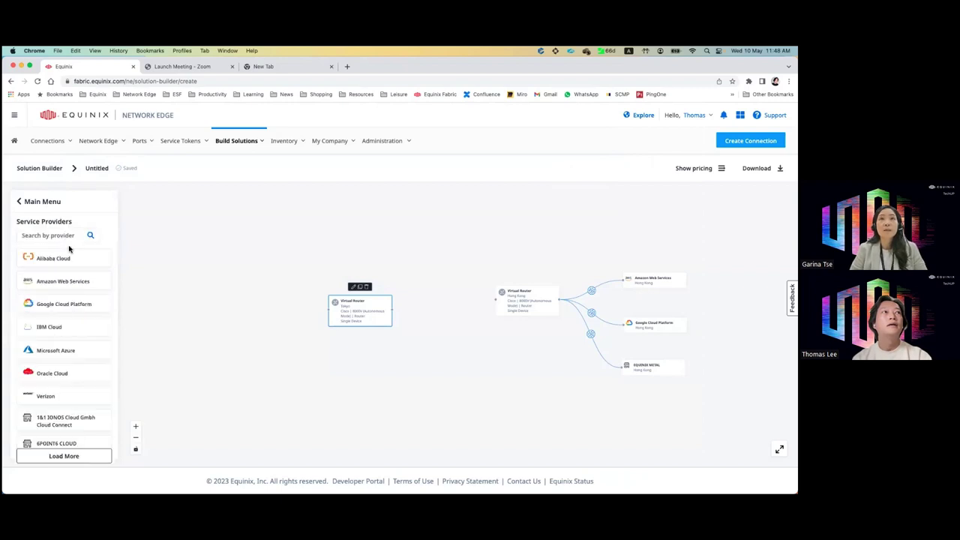
{"action": "left_click", "coordinate": [58, 235]}
{"action": "type", "text": "zoom"}
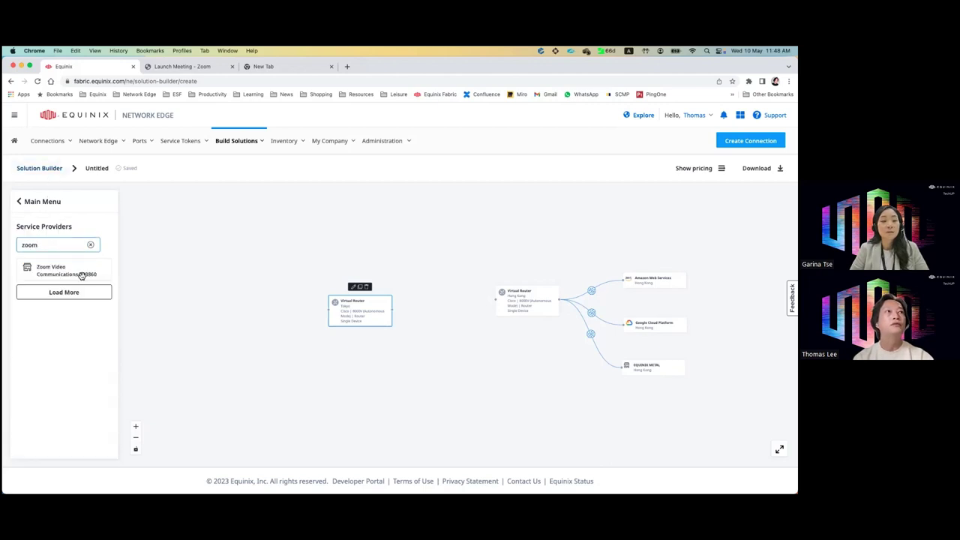
{"action": "left_click_drag", "start_coordinate": [79, 273], "coordinate": [277, 251]}
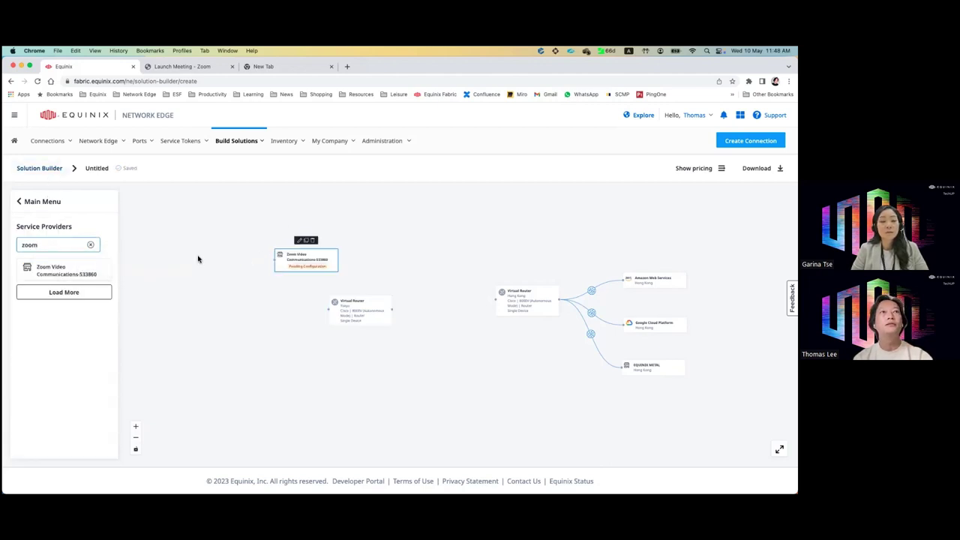
{"action": "left_click", "coordinate": [90, 245]}
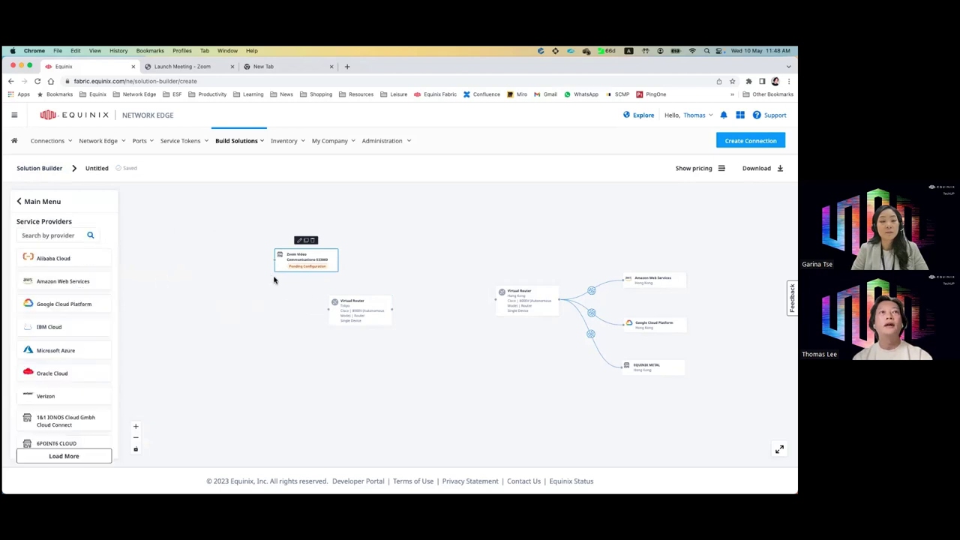
Give the Zoom node the Zoom Video Communications profile and Tokyo location, then save
{"action": "left_click", "coordinate": [306, 267]}
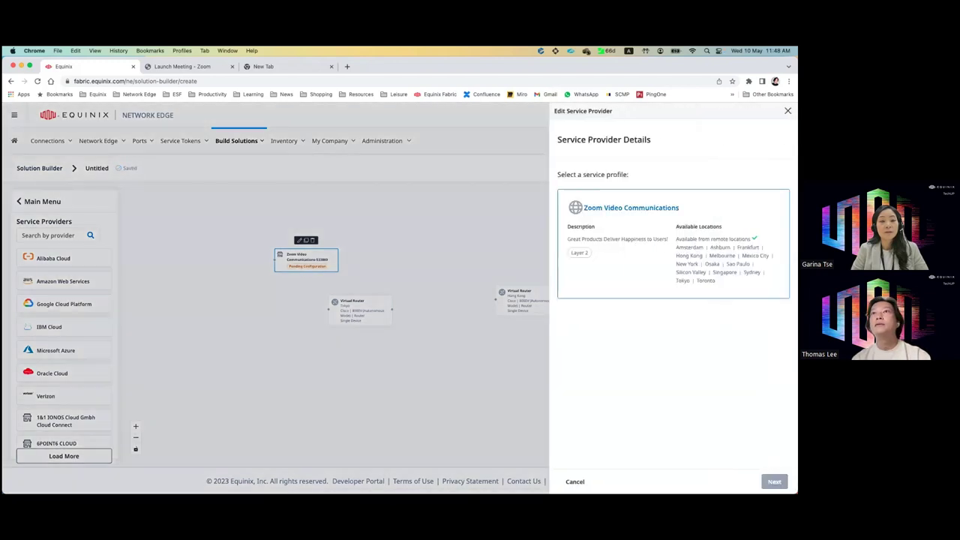
{"action": "left_click", "coordinate": [645, 266]}
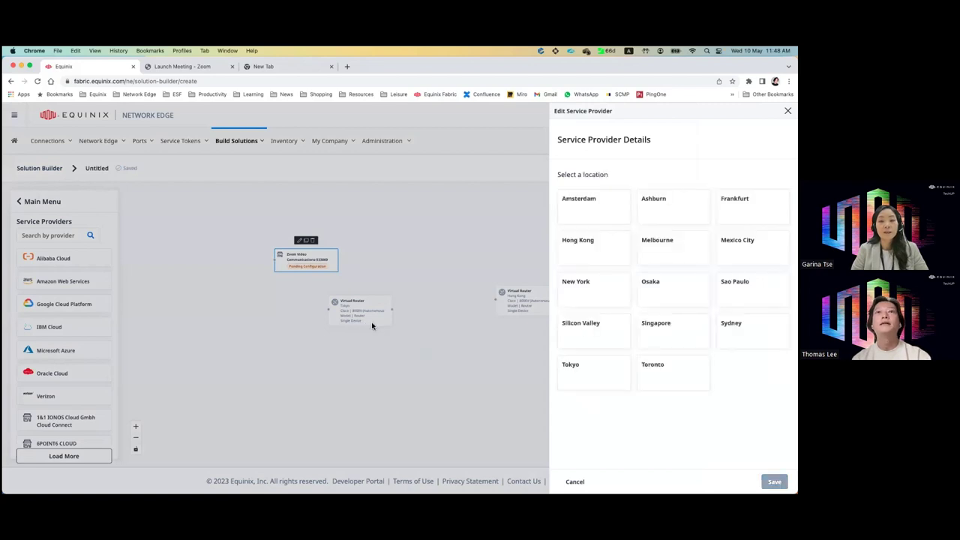
{"action": "left_click", "coordinate": [606, 379]}
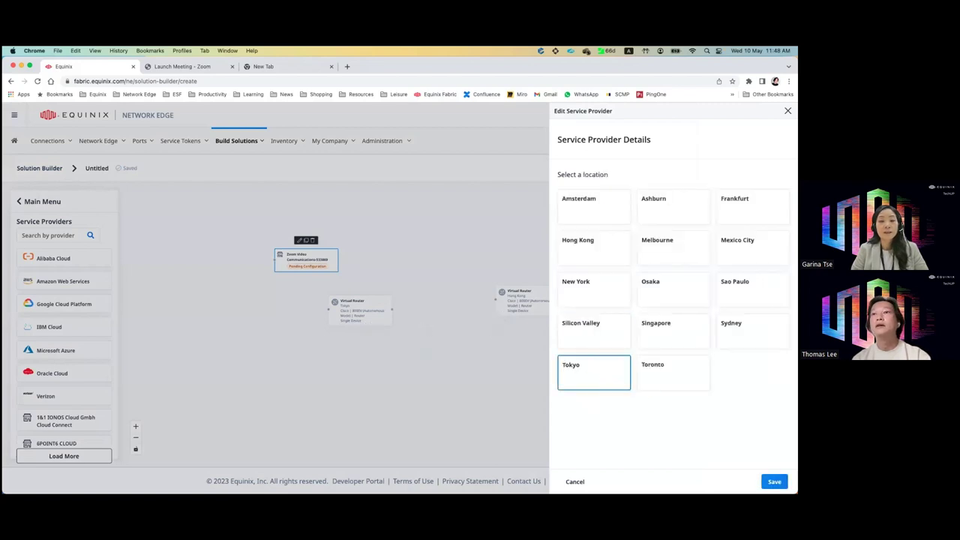
{"action": "left_click", "coordinate": [774, 481]}
Connect the Tokyo router to the Zoom node at 200 Mbps
{"action": "left_click_drag", "start_coordinate": [319, 262], "coordinate": [274, 272]}
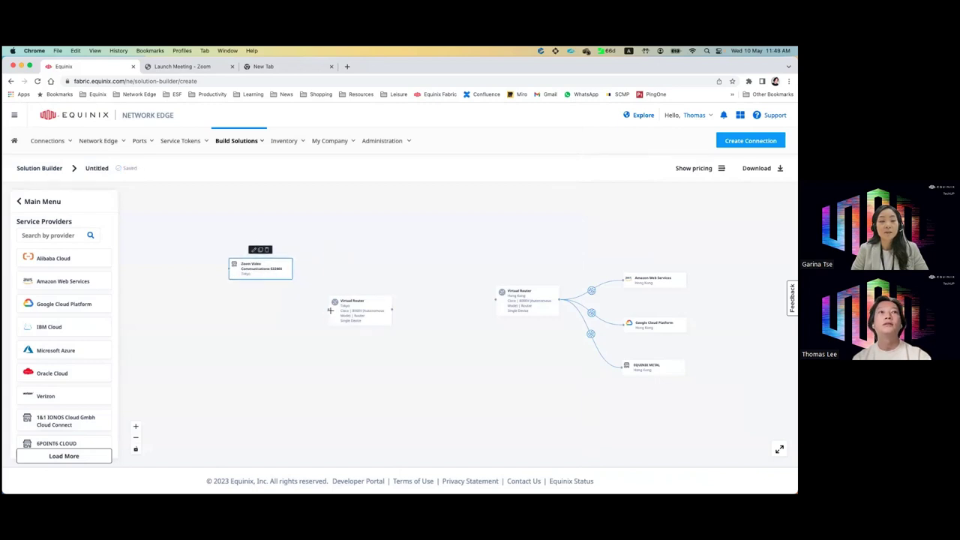
{"action": "left_click_drag", "start_coordinate": [196, 289], "coordinate": [231, 270]}
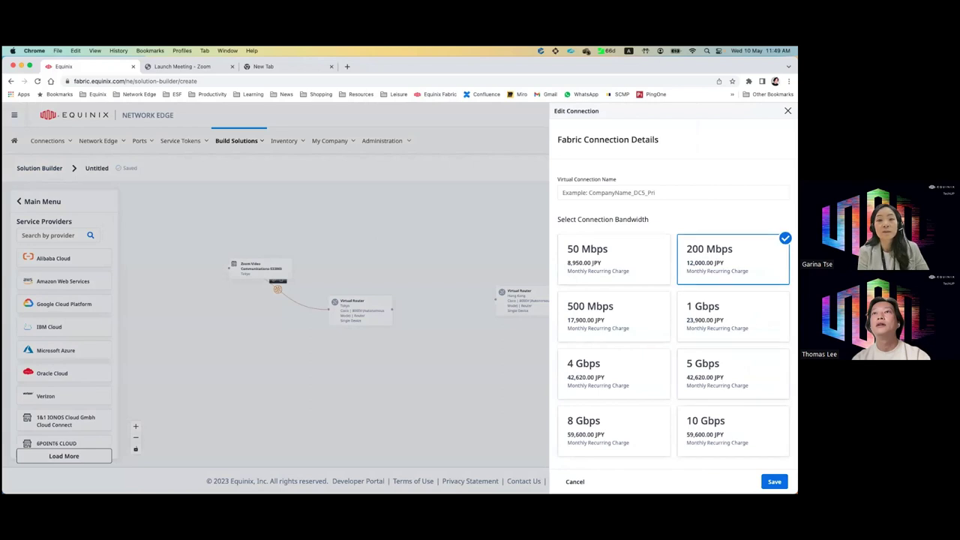
{"action": "left_click", "coordinate": [774, 481]}
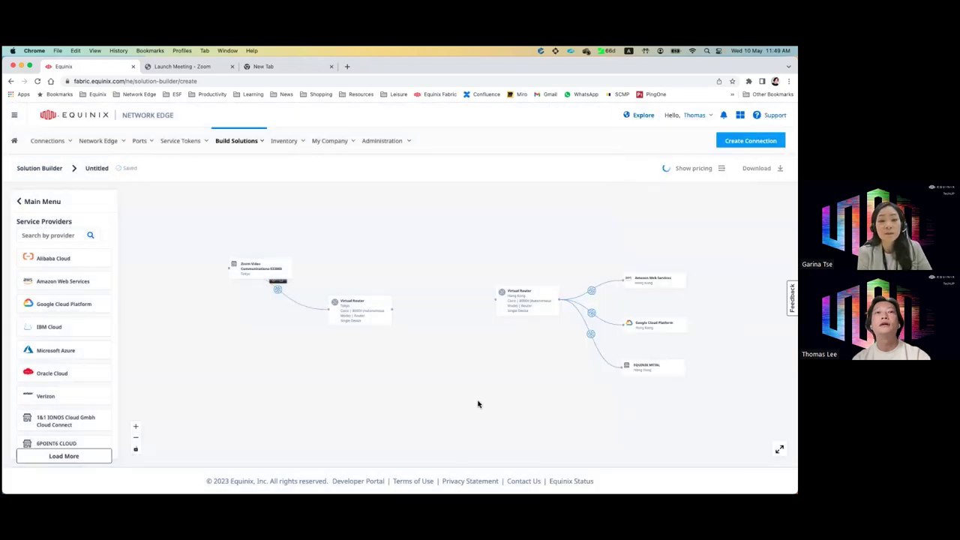